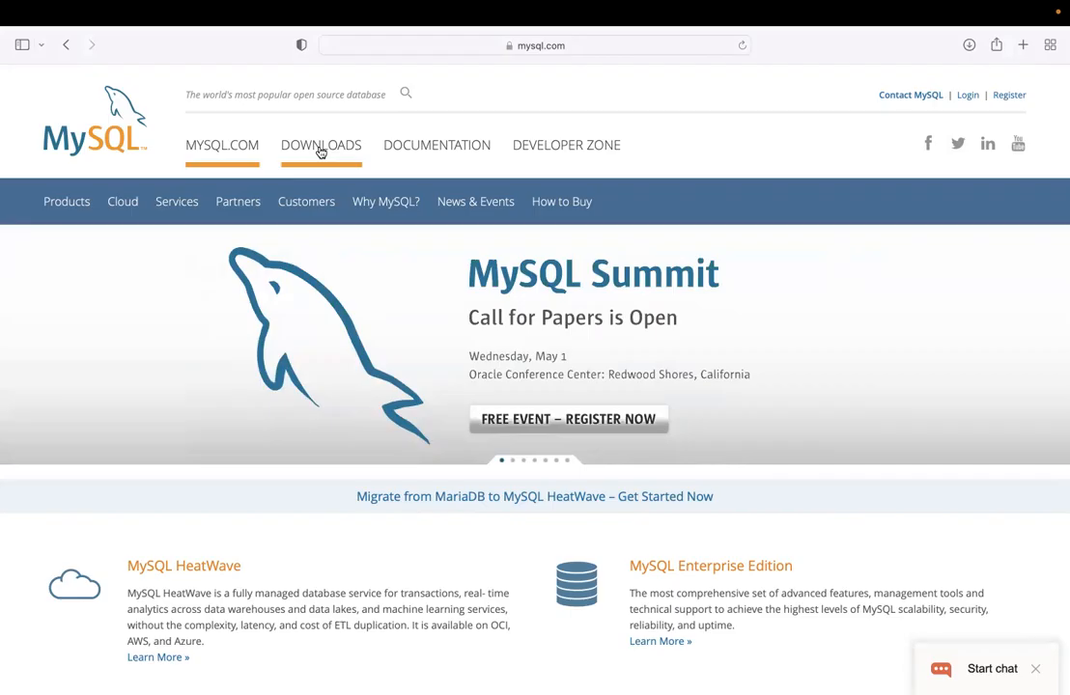
Step: Go to the MySQL Downloads page and scroll down to the MySQL Community (GPL) Downloads link
left_click(321, 152)
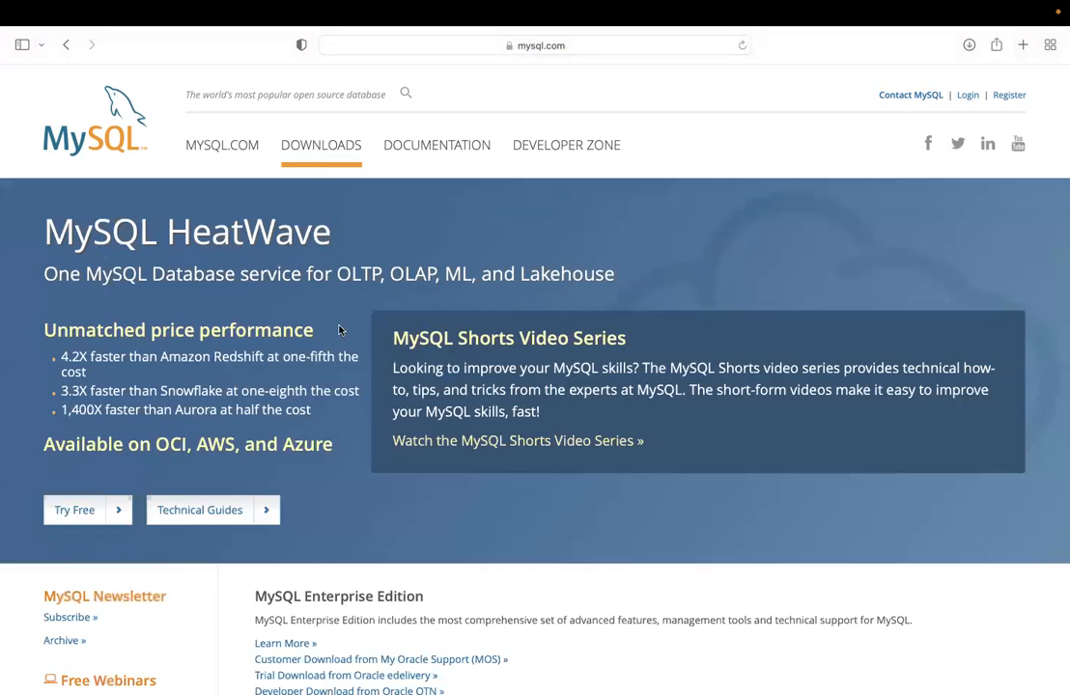
scroll(340, 330, "down", 3)
scroll(340, 331, "down", 2)
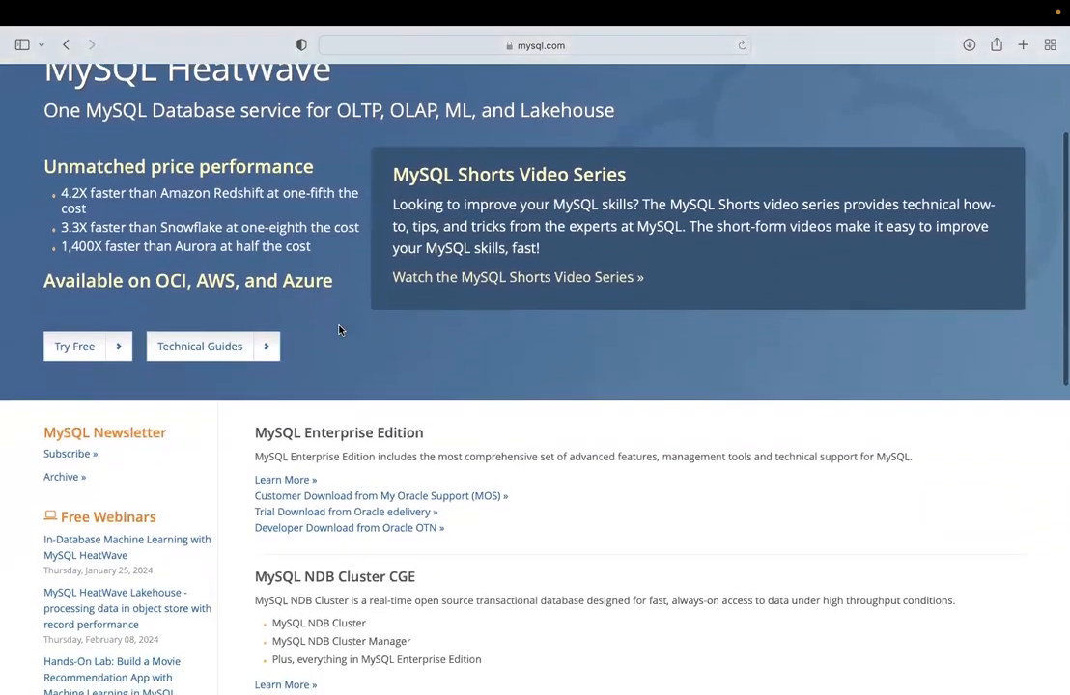
scroll(339, 330, "down", 2)
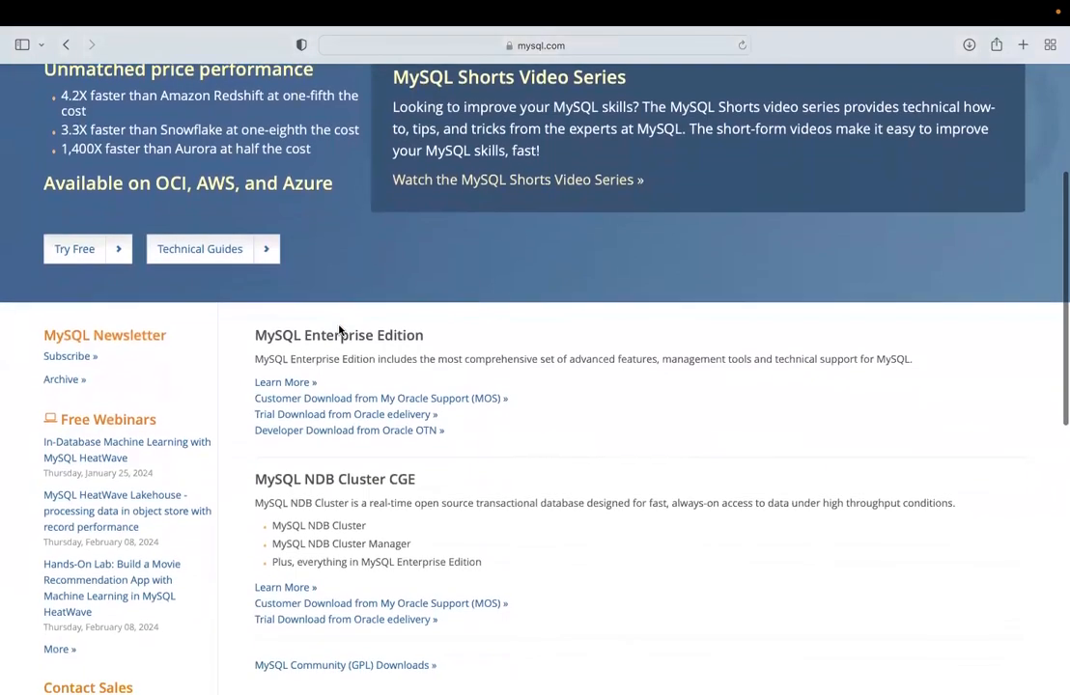
scroll(339, 330, "down", 1)
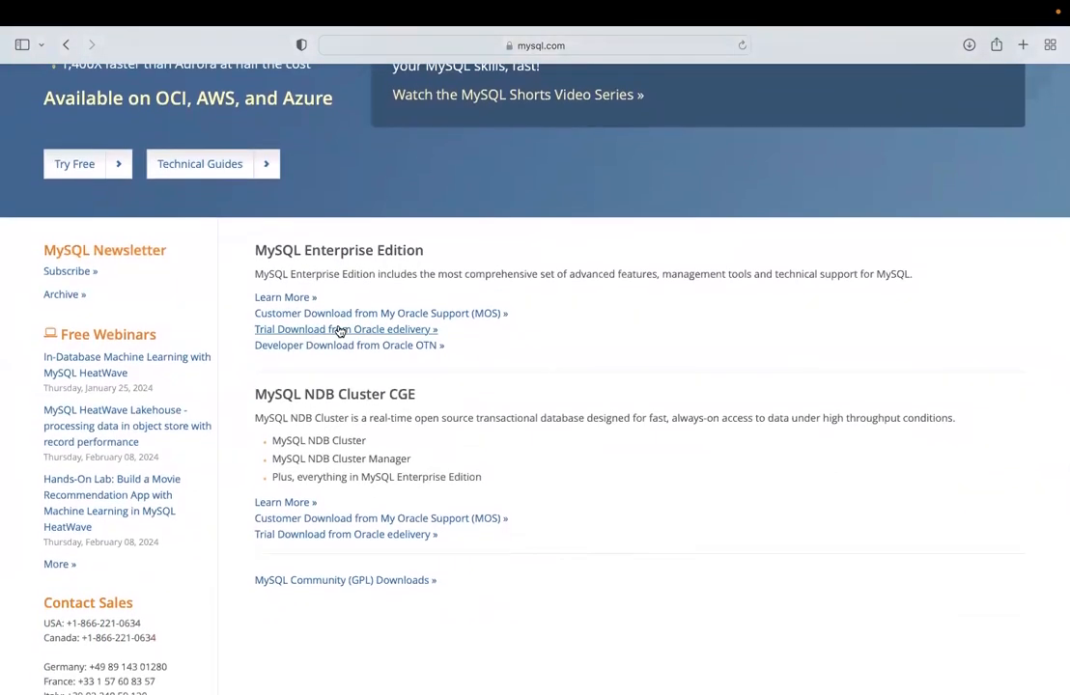
scroll(340, 330, "down", 1)
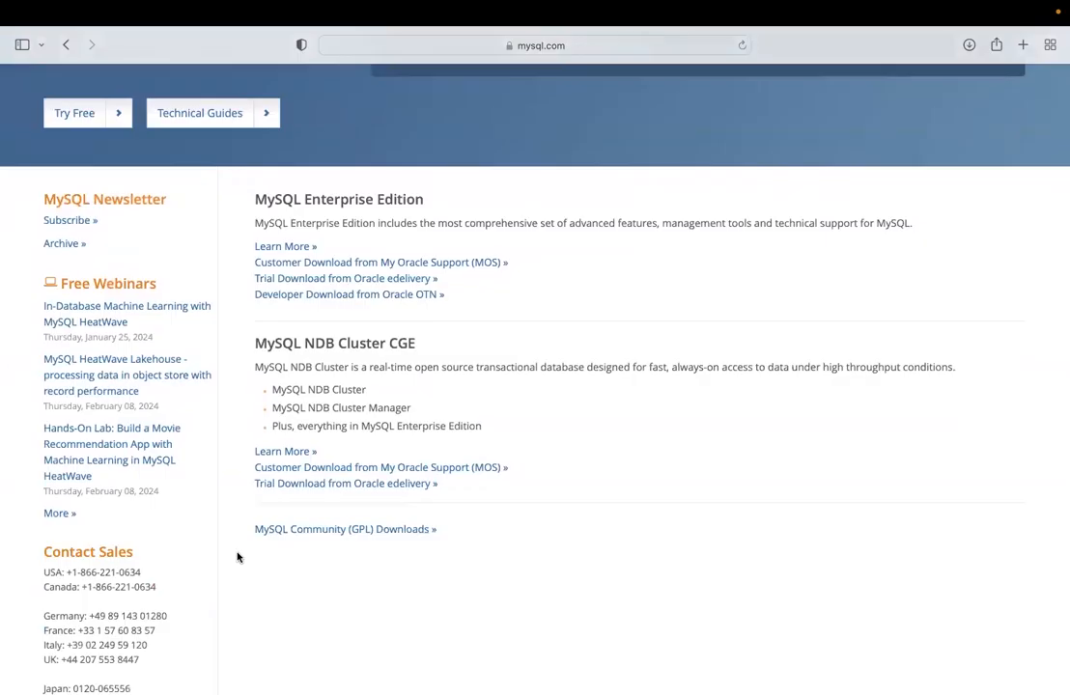
Step: Go through MySQL Community (GPL) Downloads to the MySQL Community Server 8.3.0 download page
left_click(316, 533)
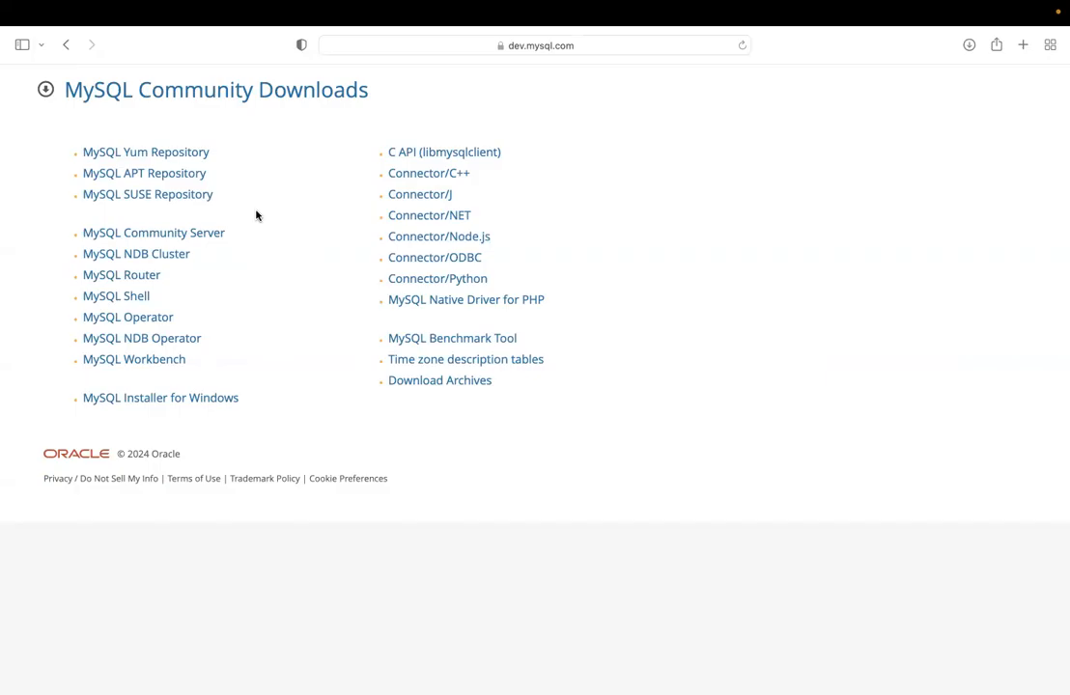
left_click(154, 239)
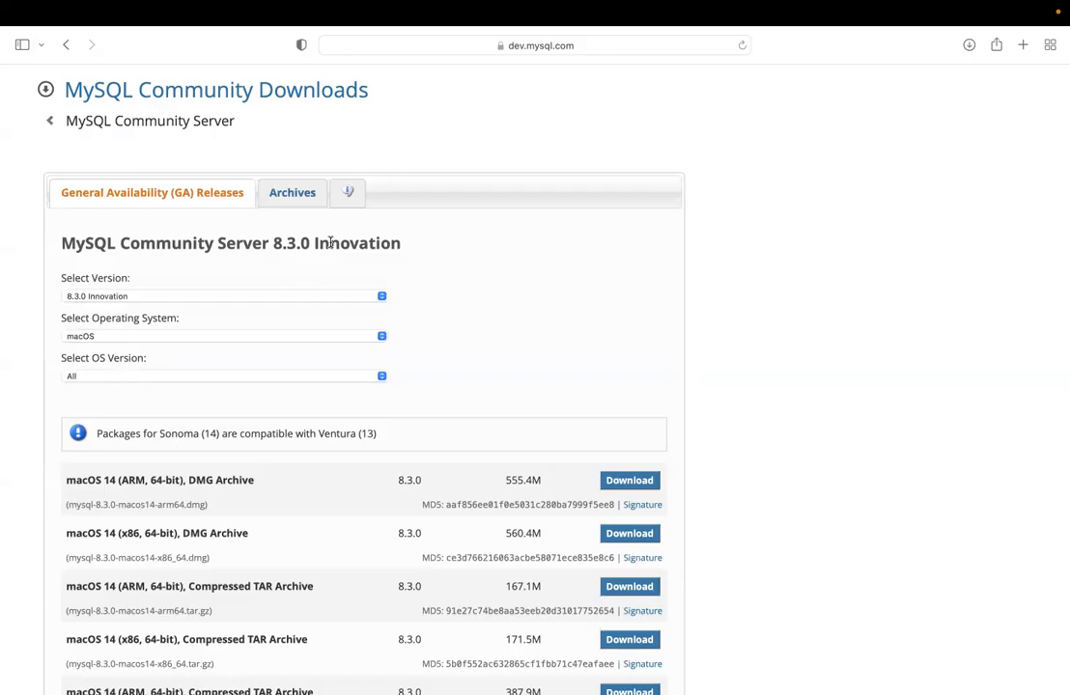
left_click(294, 196)
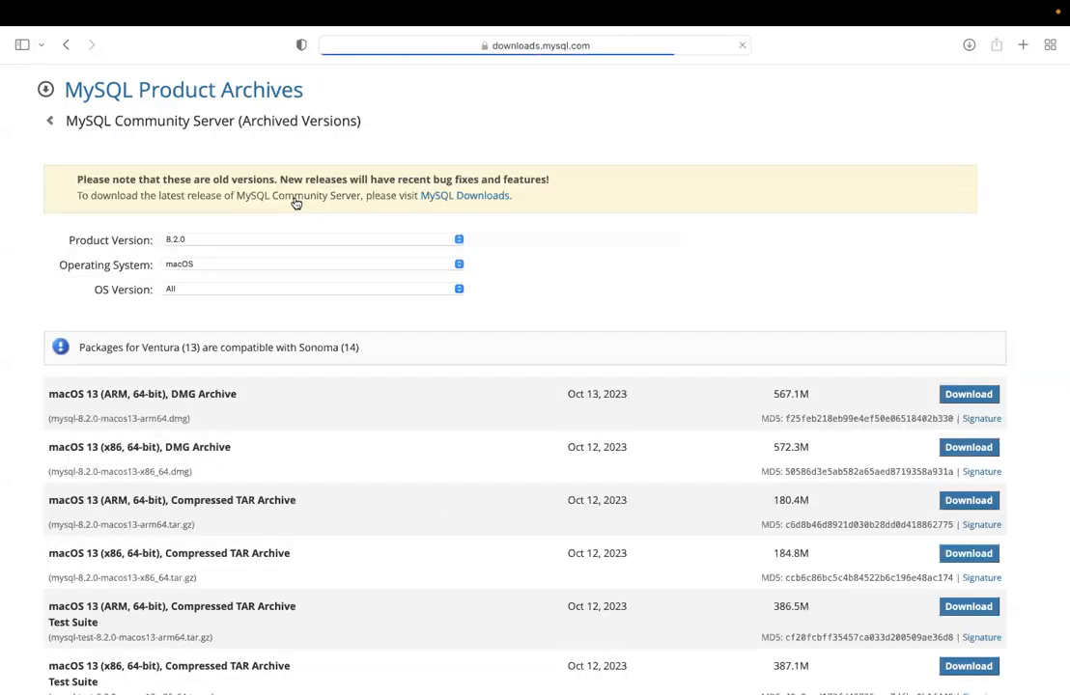
left_click(460, 240)
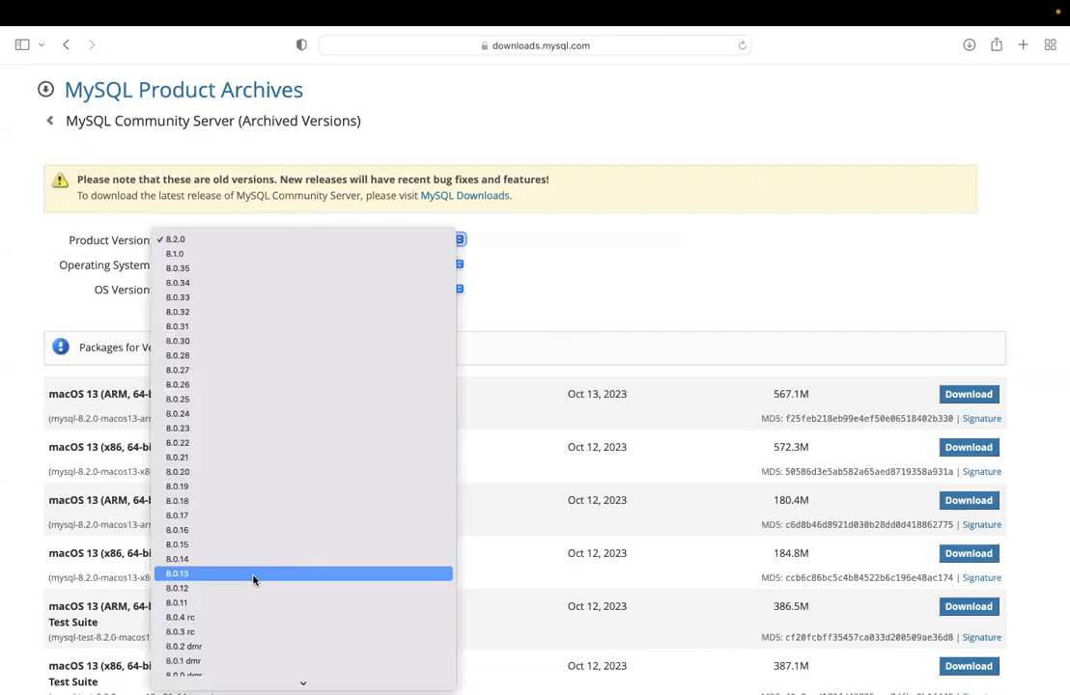
mouse_move(307, 687)
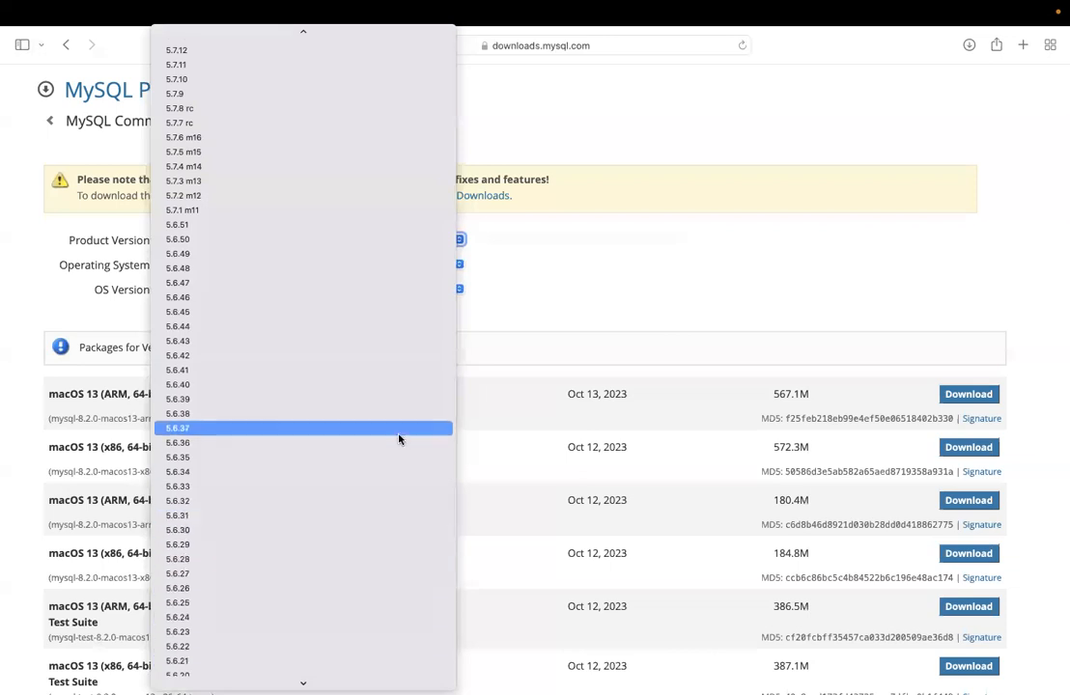
left_click(575, 244)
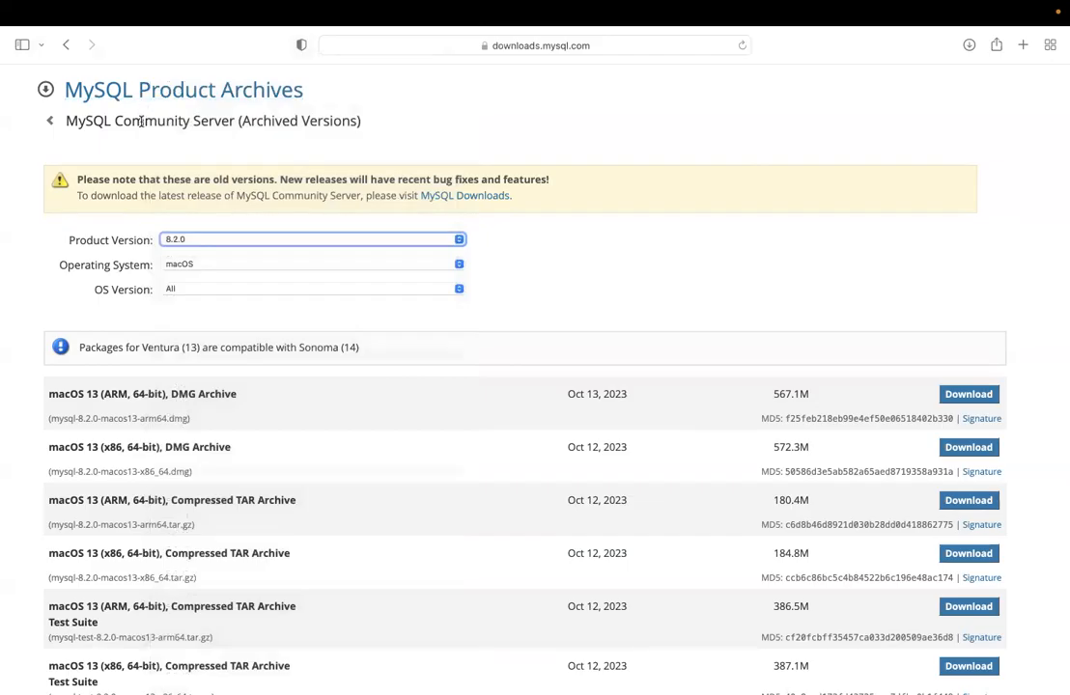
left_click(68, 46)
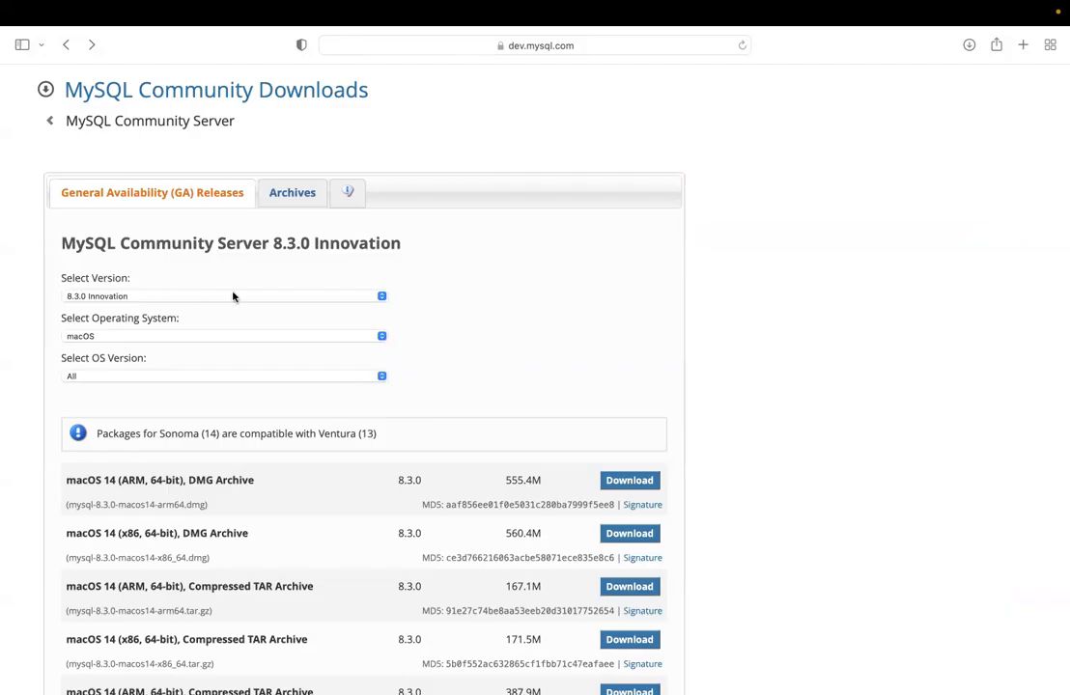
left_click(383, 296)
left_click(382, 296)
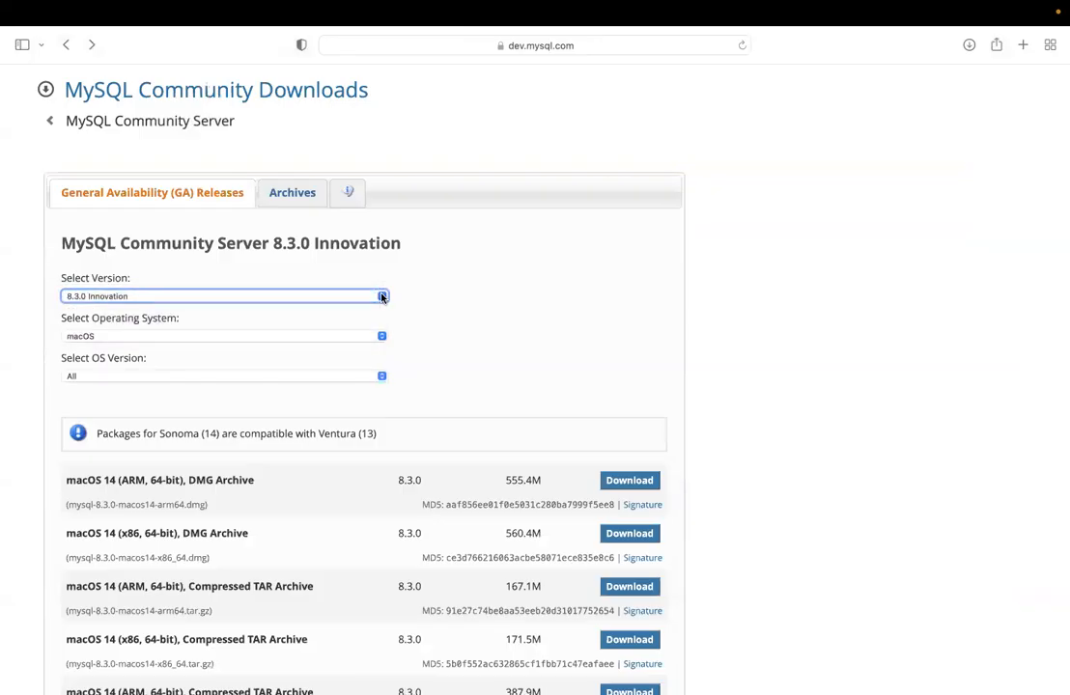
left_click(300, 338)
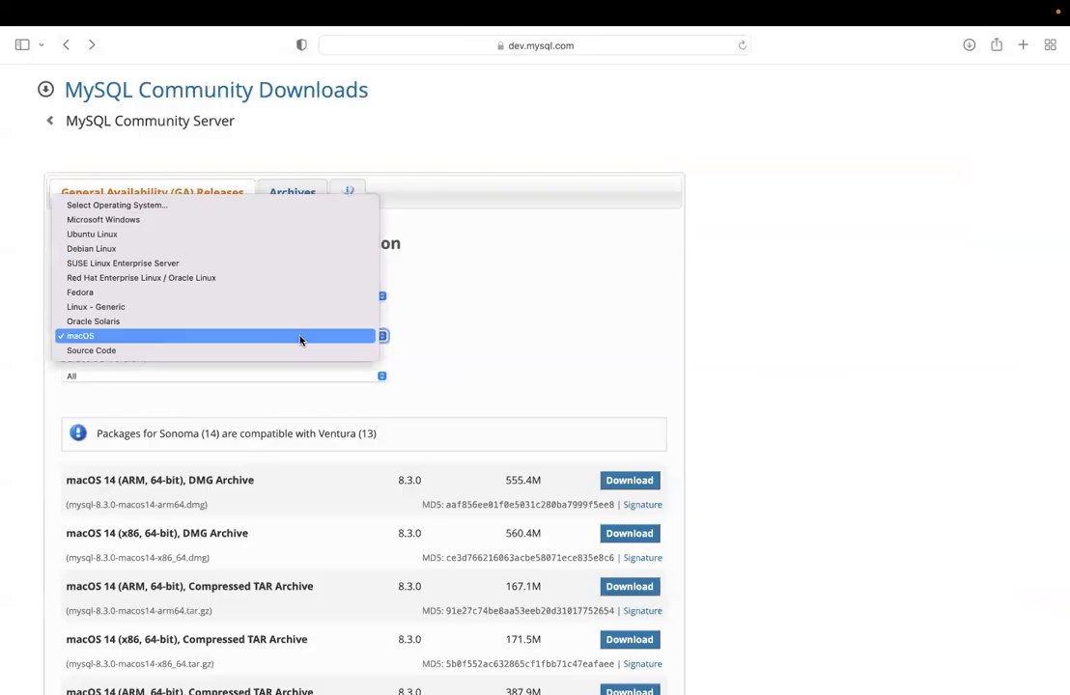
left_click(300, 337)
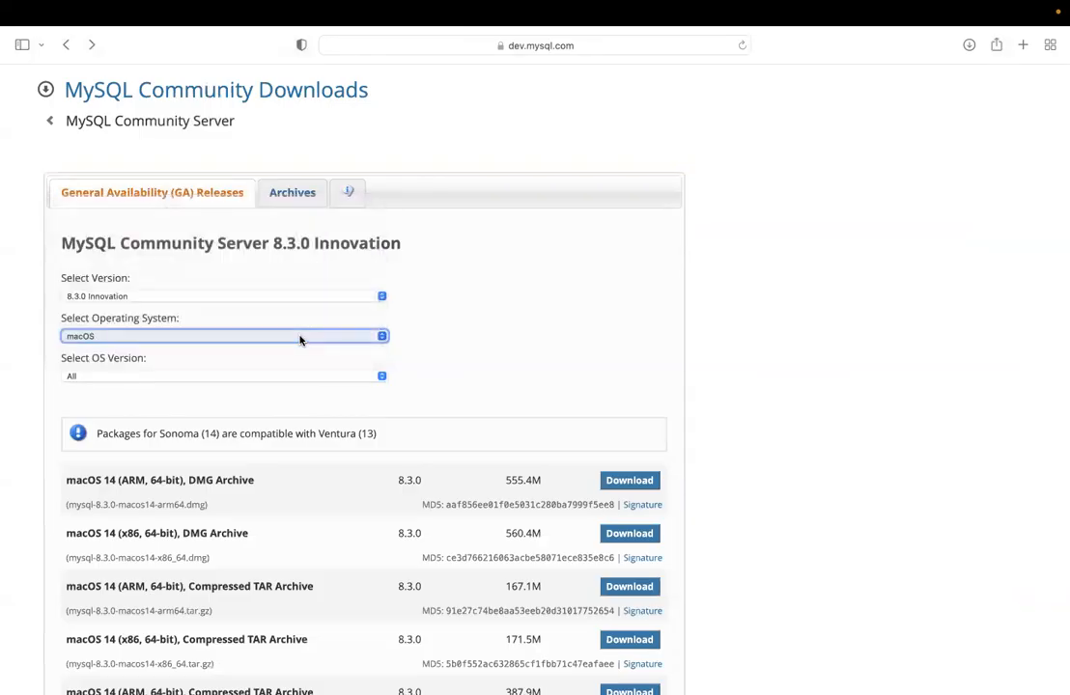
left_click(383, 376)
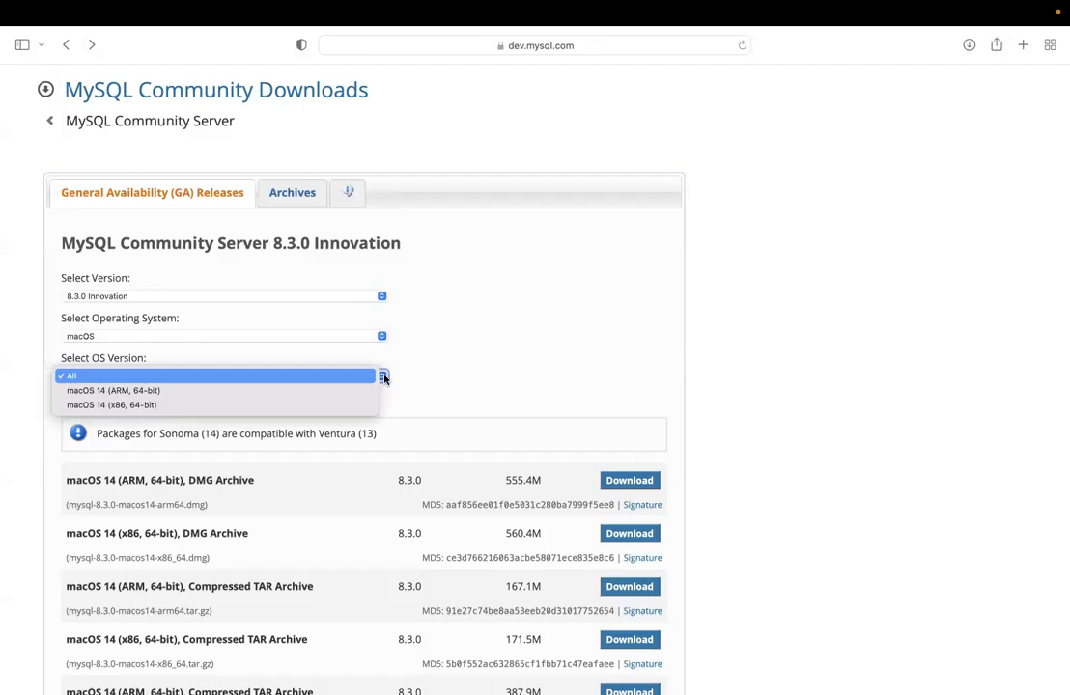
left_click(460, 377)
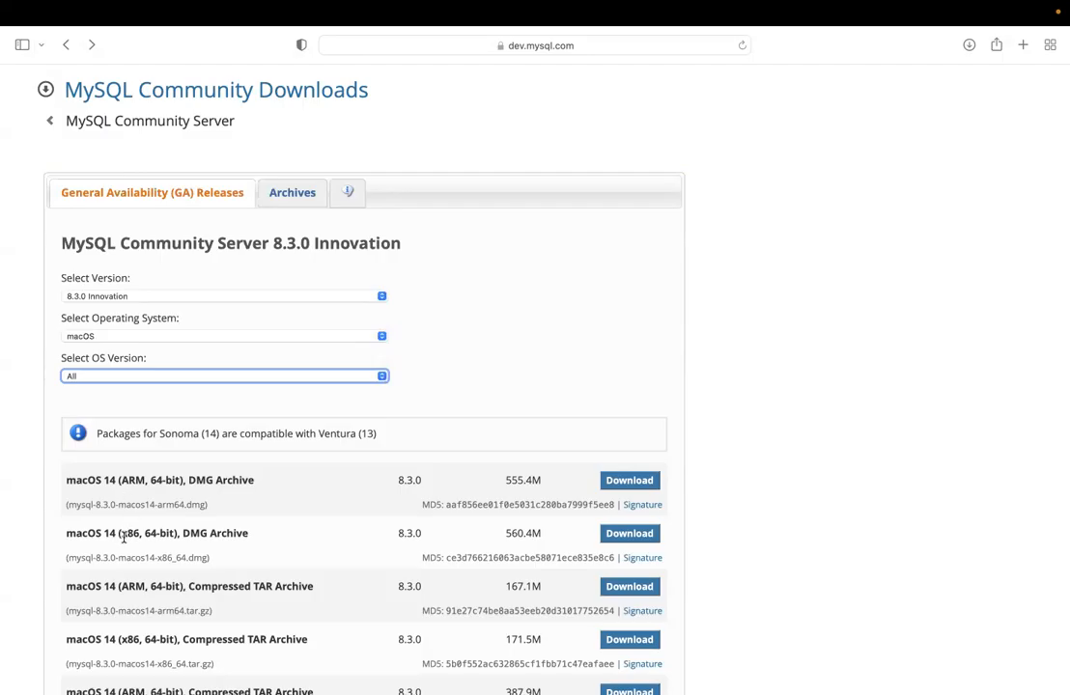
mouse_move(147, 7)
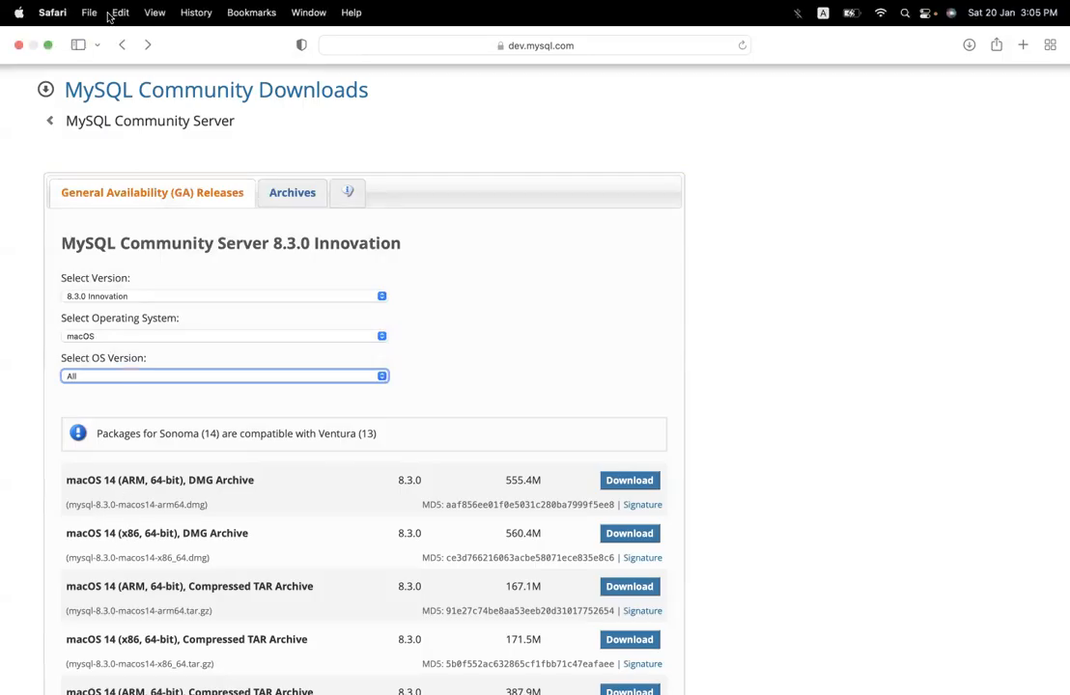
left_click(19, 14)
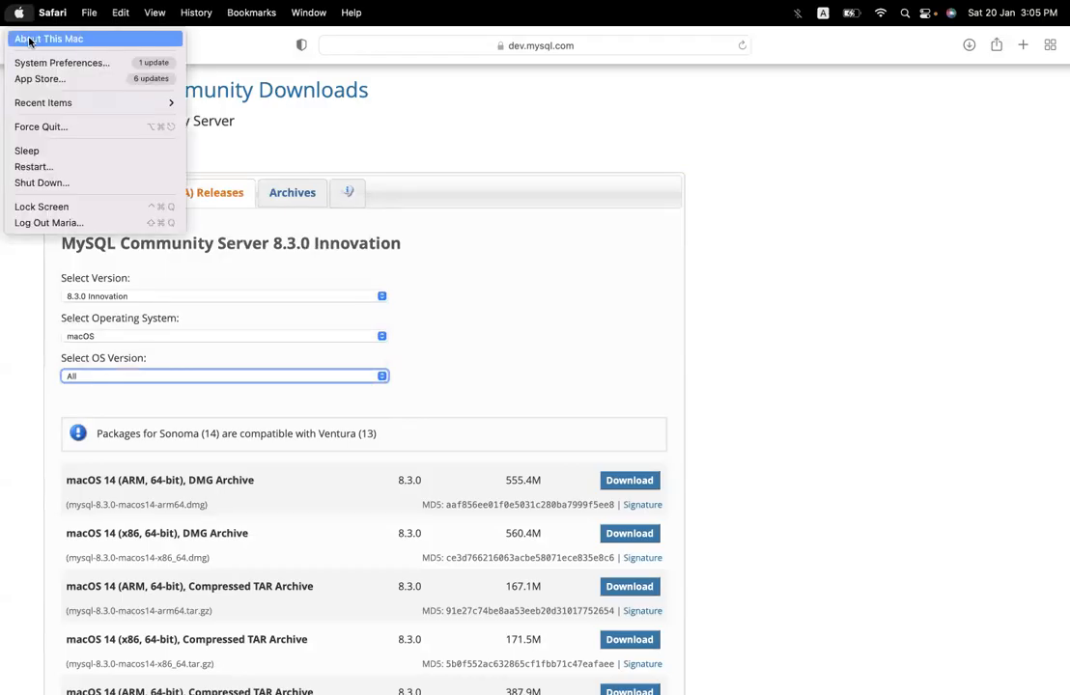
left_click(85, 39)
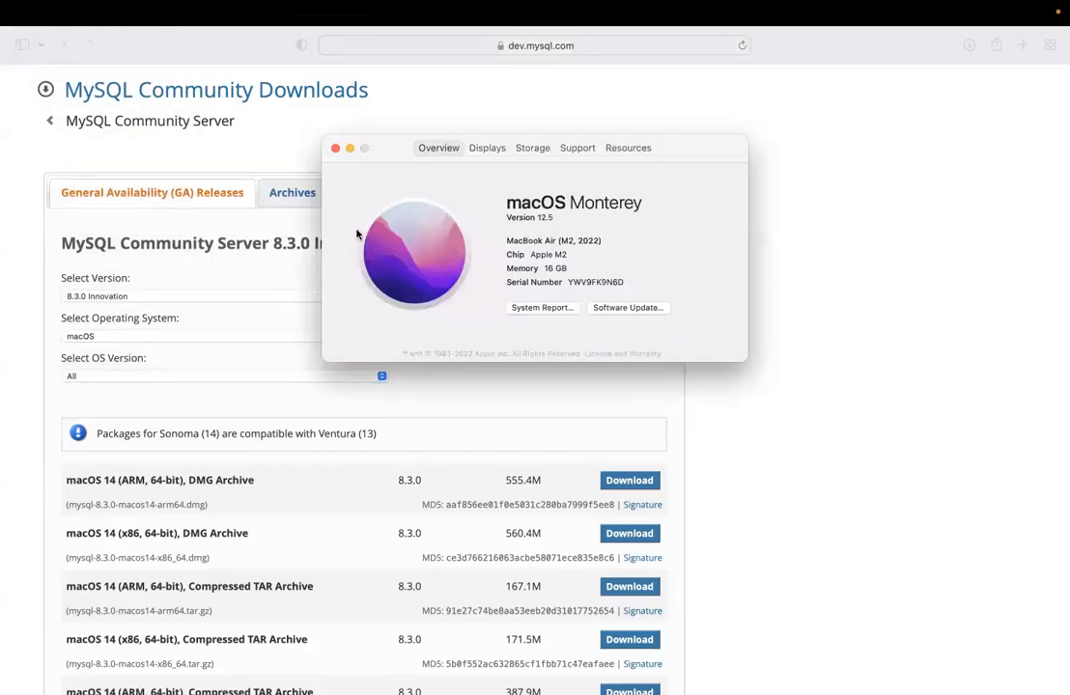
left_click(543, 307)
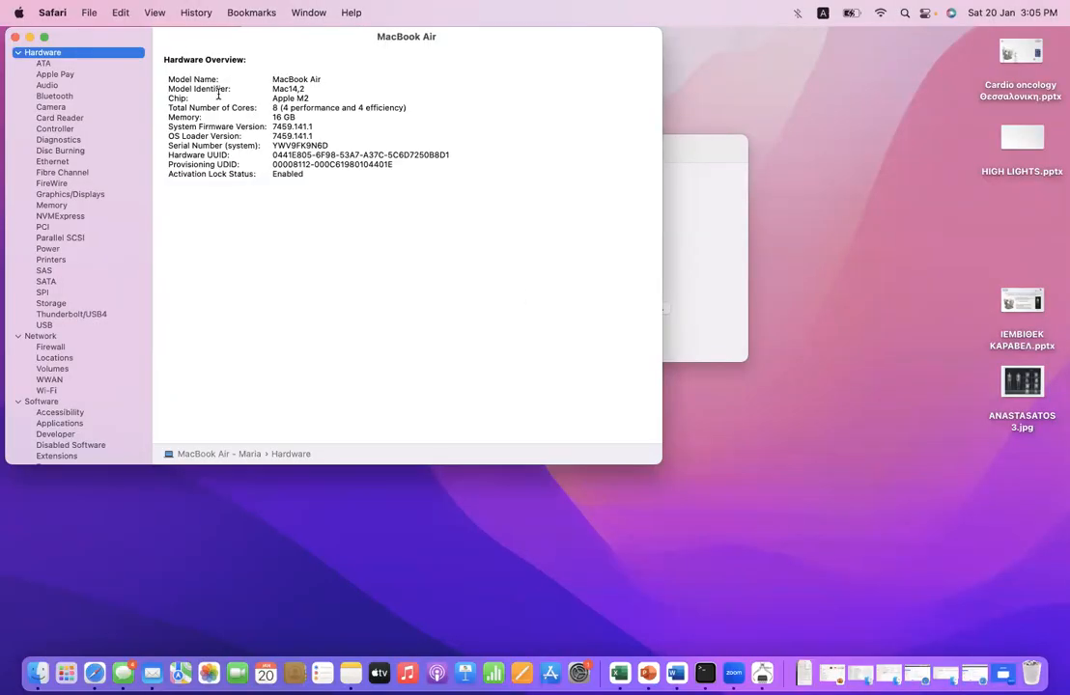
left_click_drag(164, 99, 271, 188)
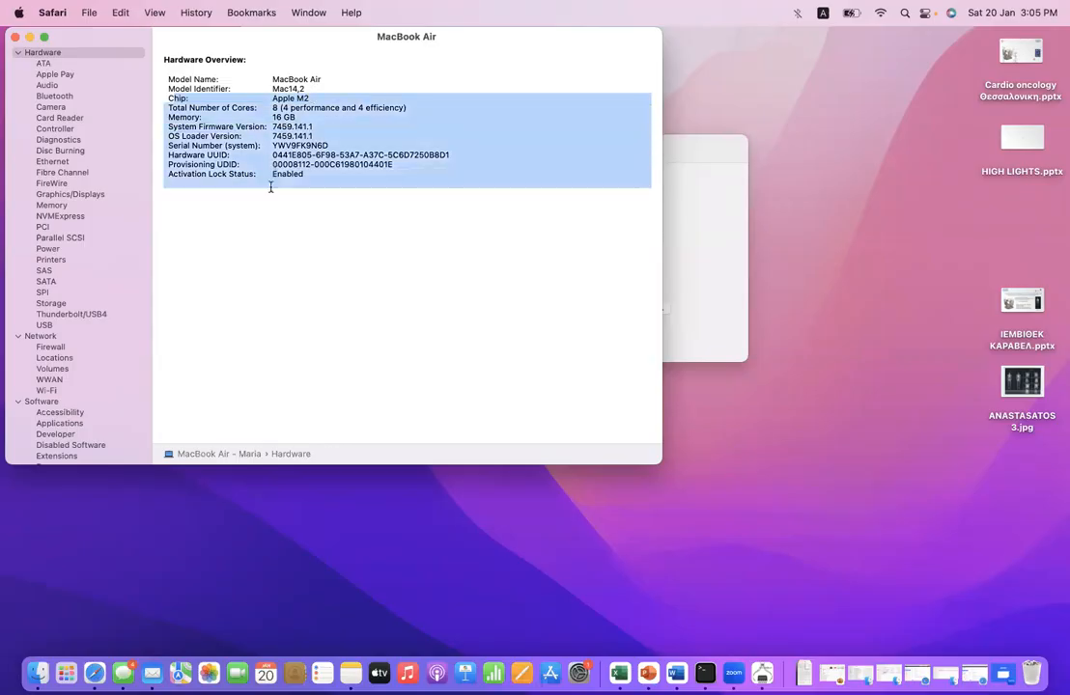
left_click(270, 187)
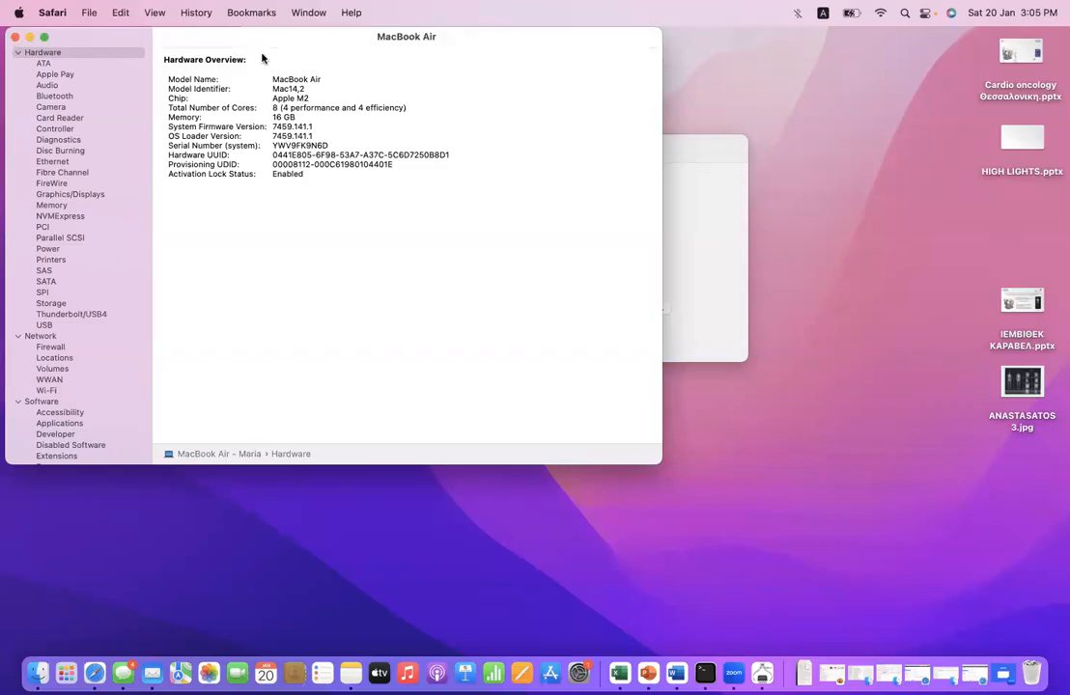
left_click_drag(308, 94, 292, 92)
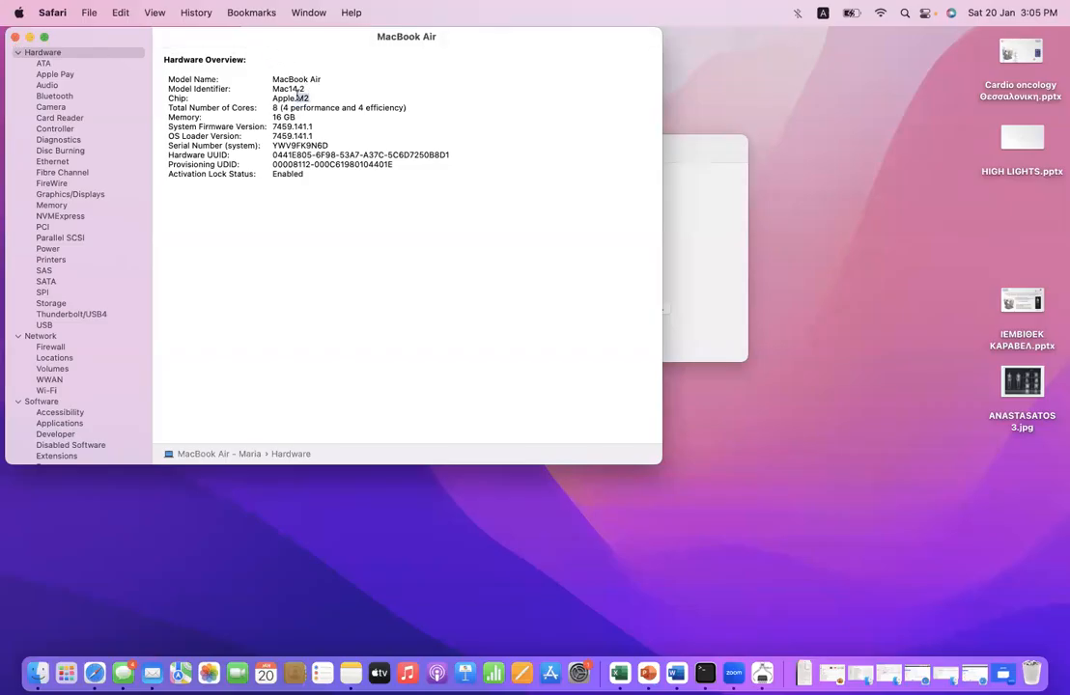
left_click(15, 37)
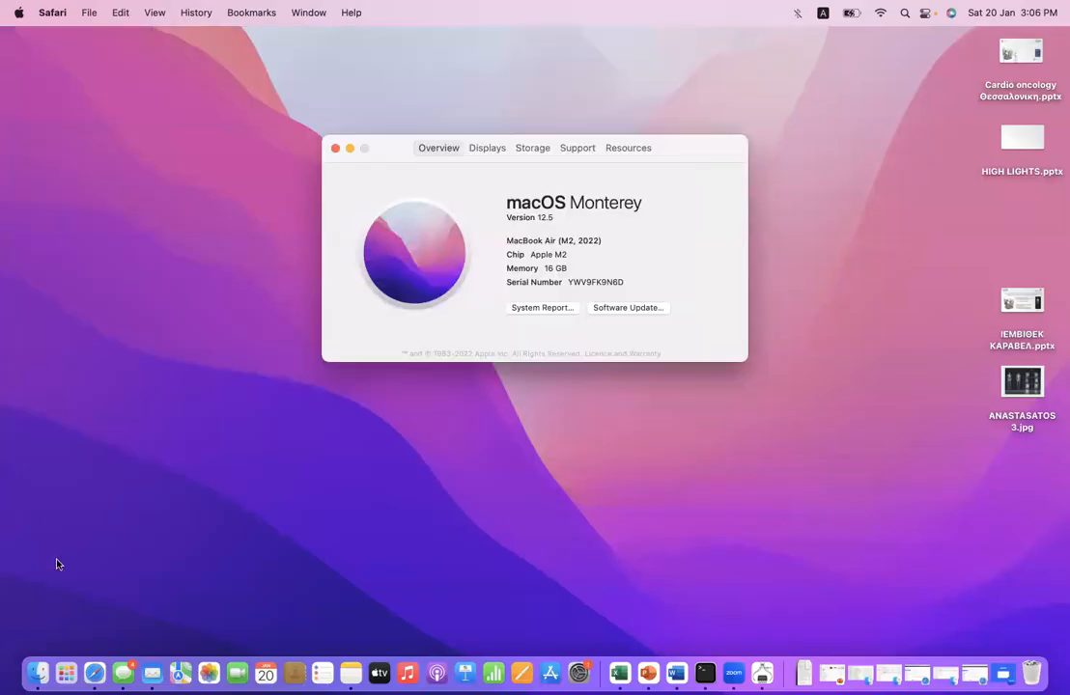
left_click(95, 674)
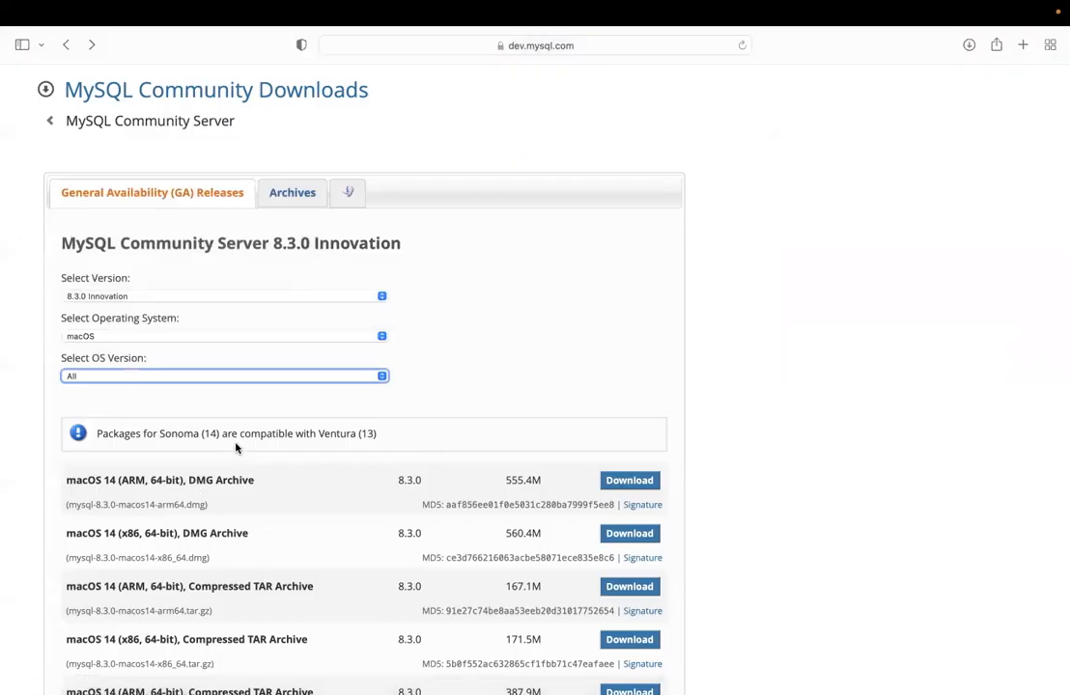
Step: Filter to macOS 14 (ARM, 64-bit), download the 8.3.0 DMG Archive and check its progress
left_click(230, 376)
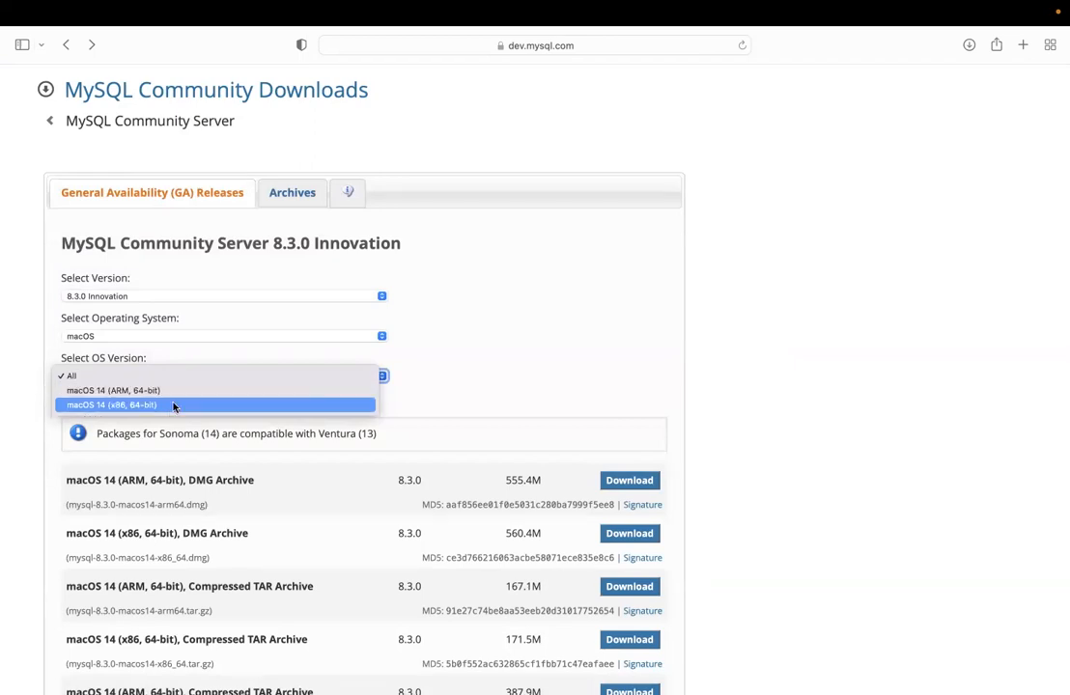
left_click(123, 396)
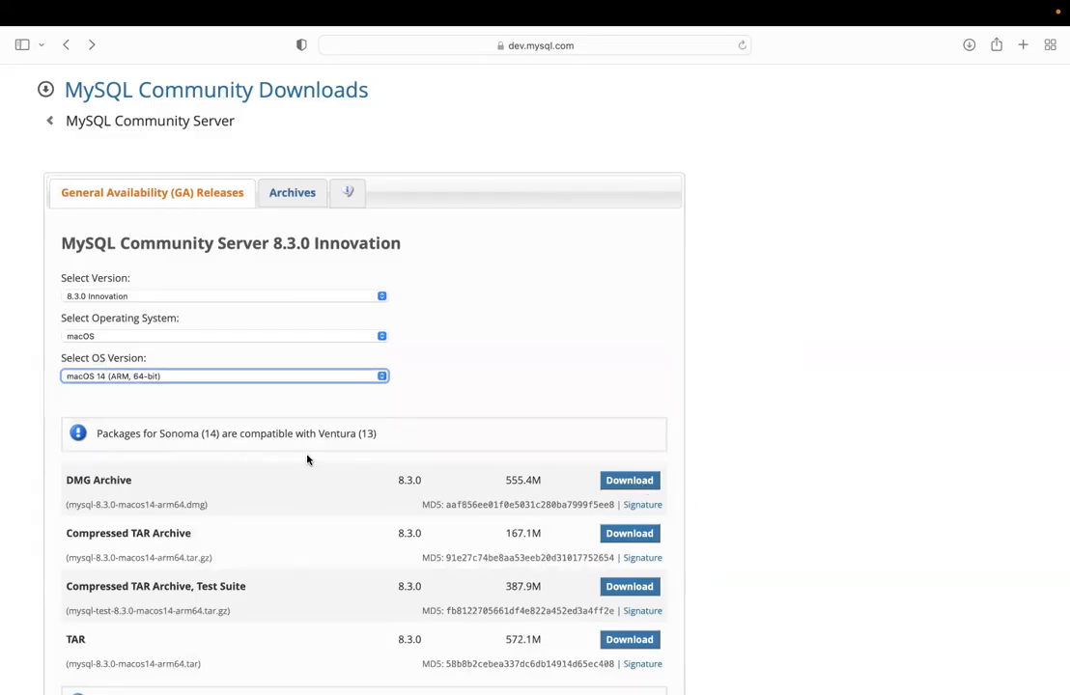
left_click(629, 482)
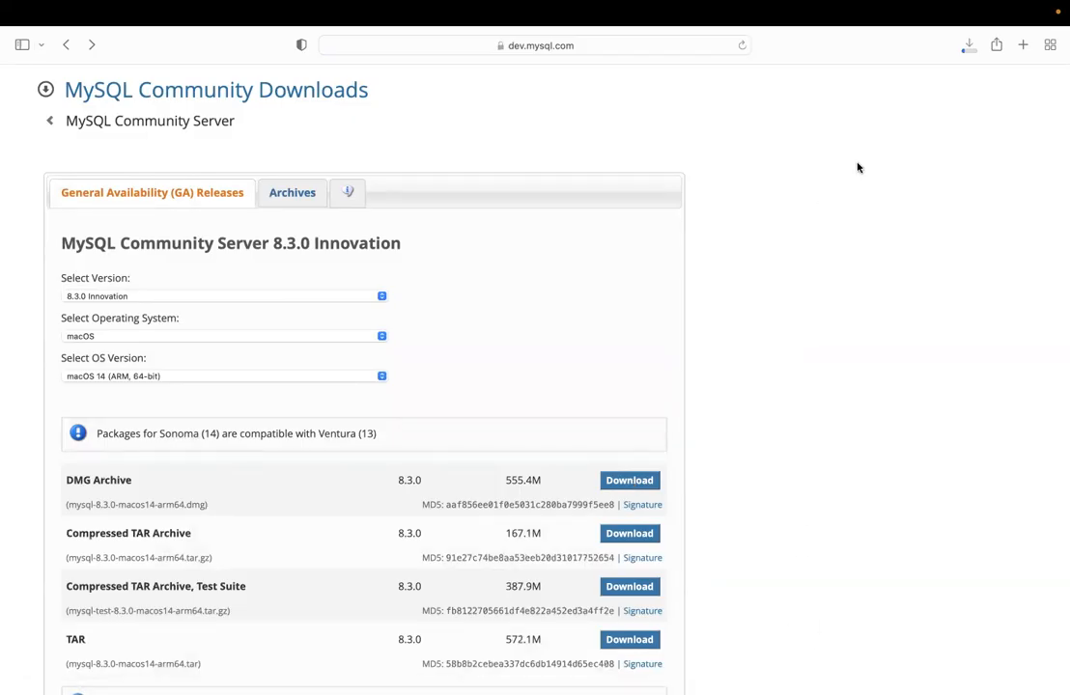
left_click(968, 48)
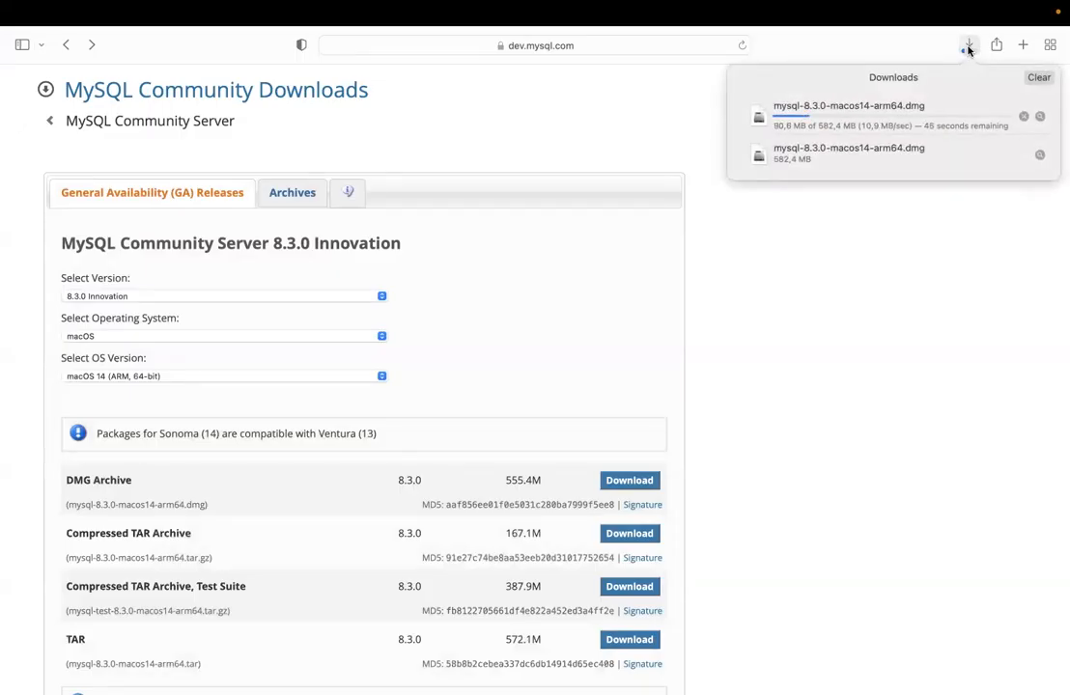
Step: Look at the archived versions, return to the downloads list, then open the downloaded mysql-8.3.0-macos14-arm64.dmg
left_click(295, 204)
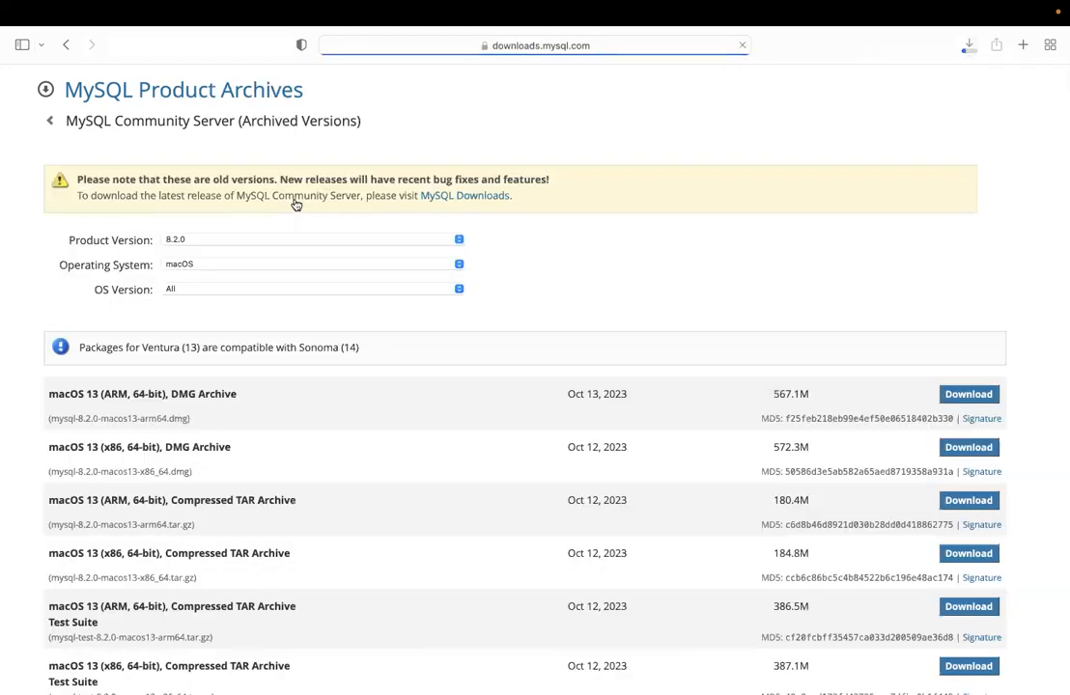
left_click(65, 45)
left_click(66, 45)
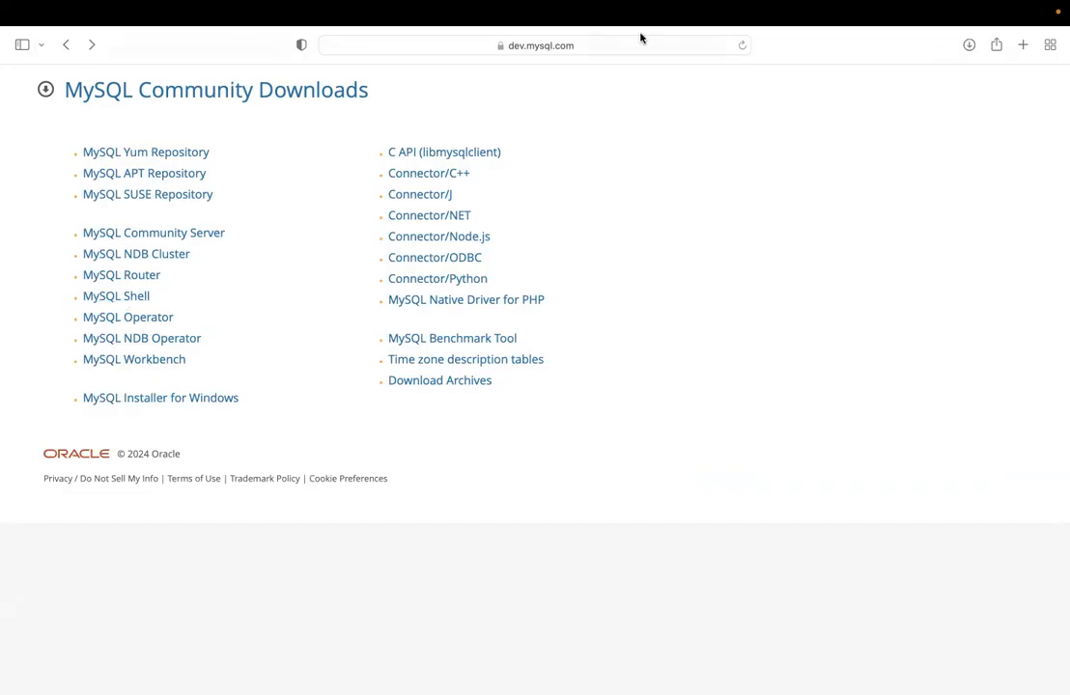
left_click(969, 46)
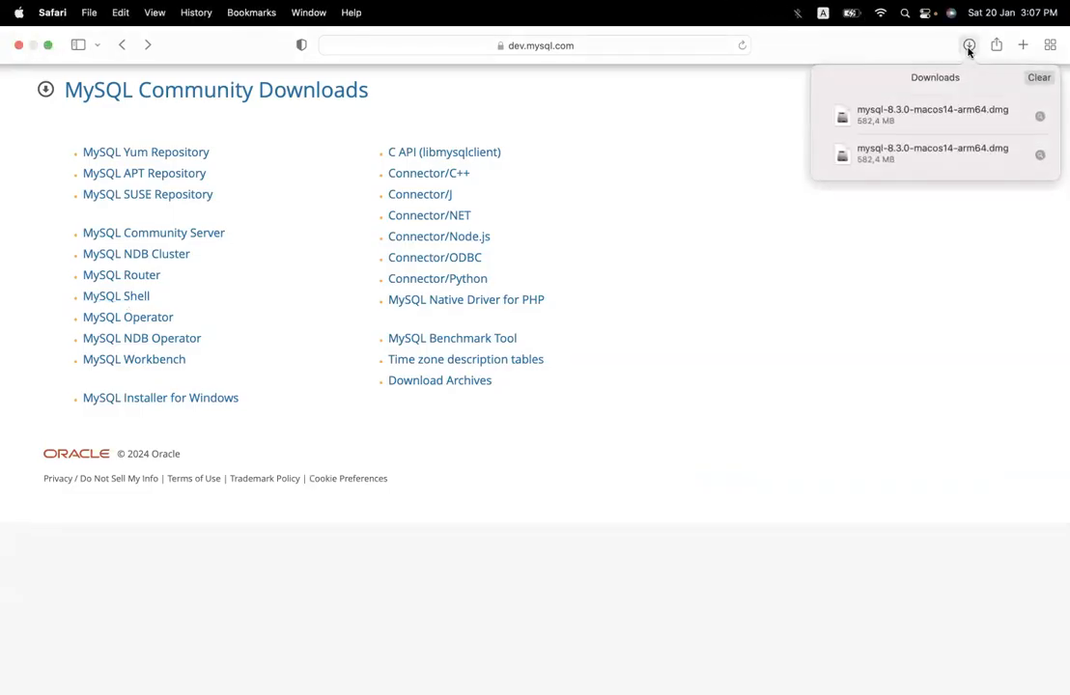
left_click(893, 118)
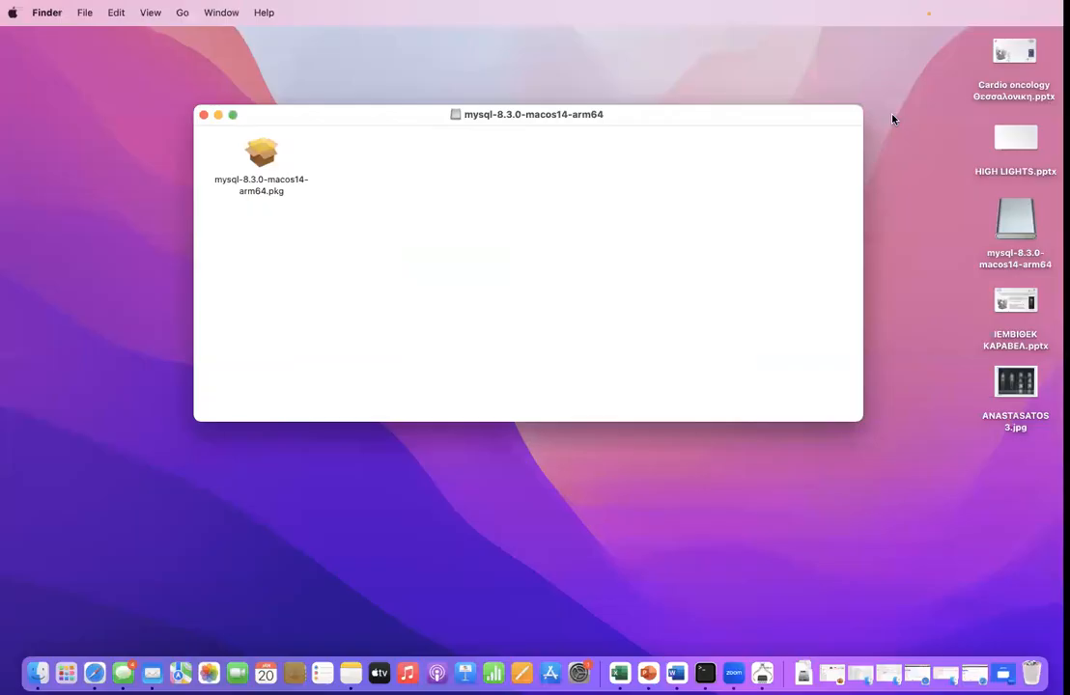
Step: Launch the MySQL 8.3.0 installer package, allow its check, and reach the licence text
double_click(272, 160)
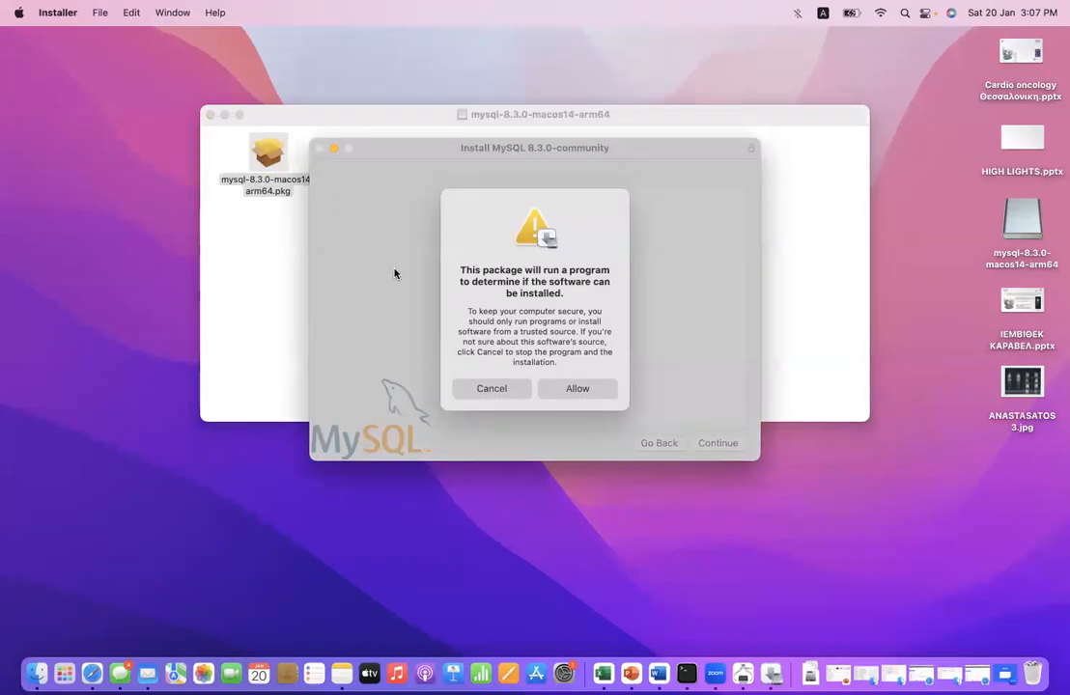
left_click(576, 389)
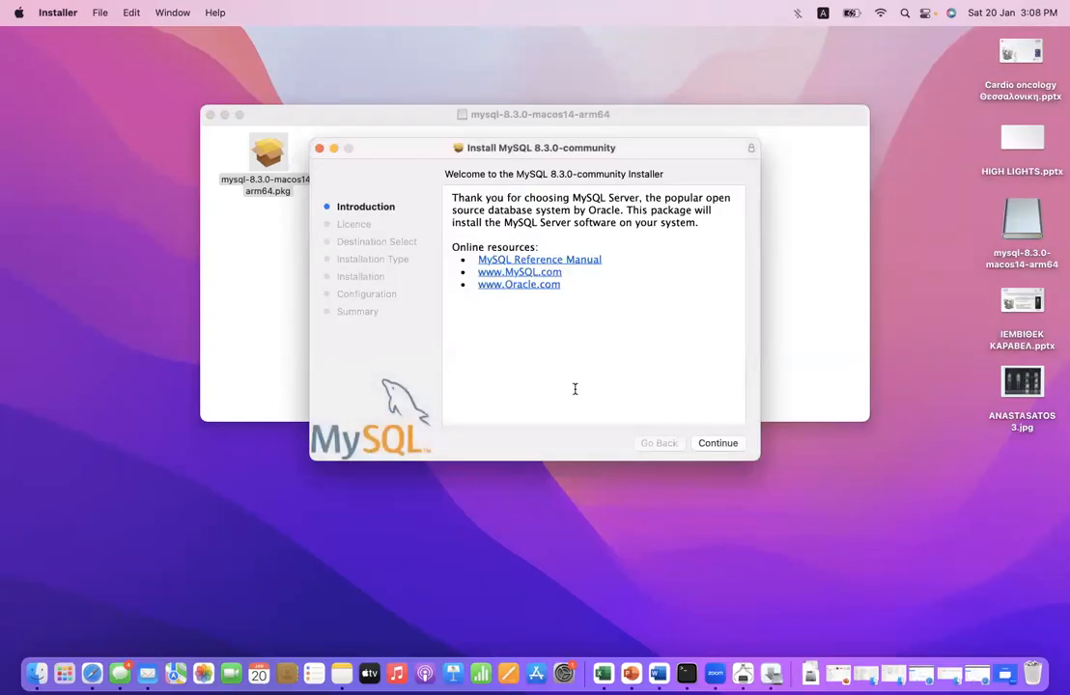
left_click(715, 443)
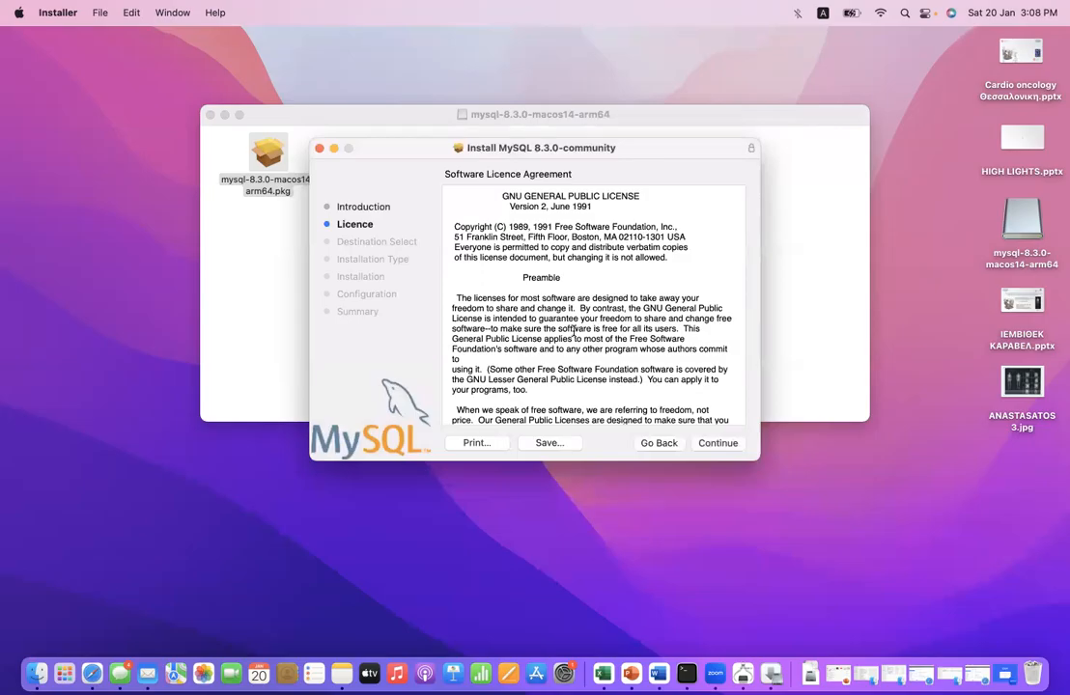
scroll(575, 367, "down", 5)
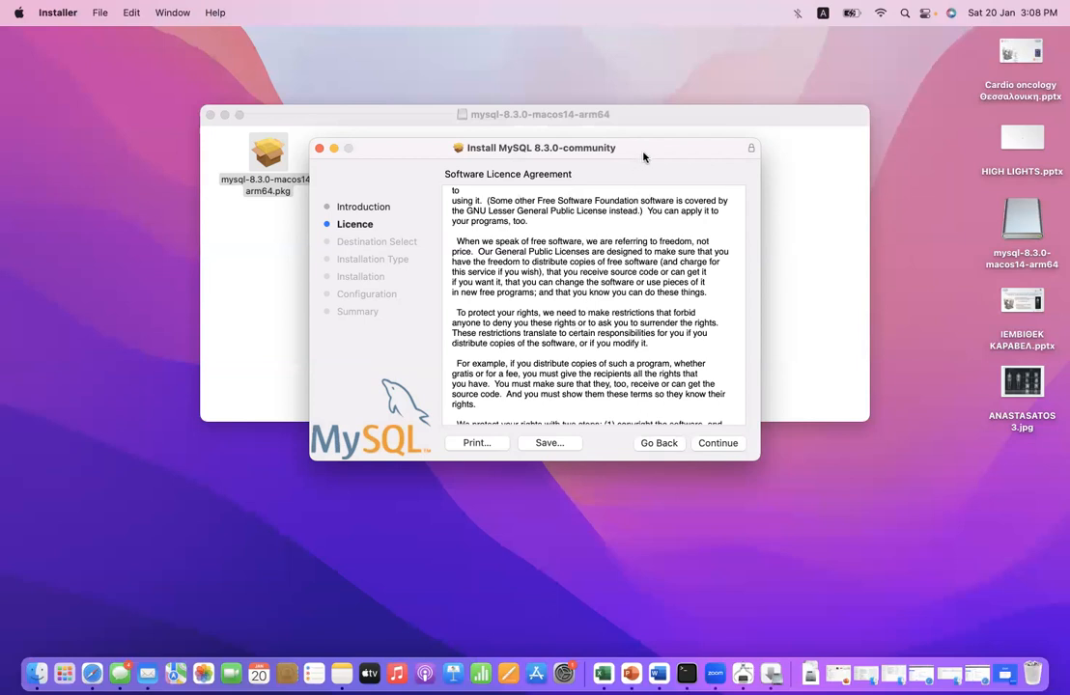
Step: Rearrange the disk image and installer windows, then continue and agree to the licence
left_click_drag(679, 115, 878, 55)
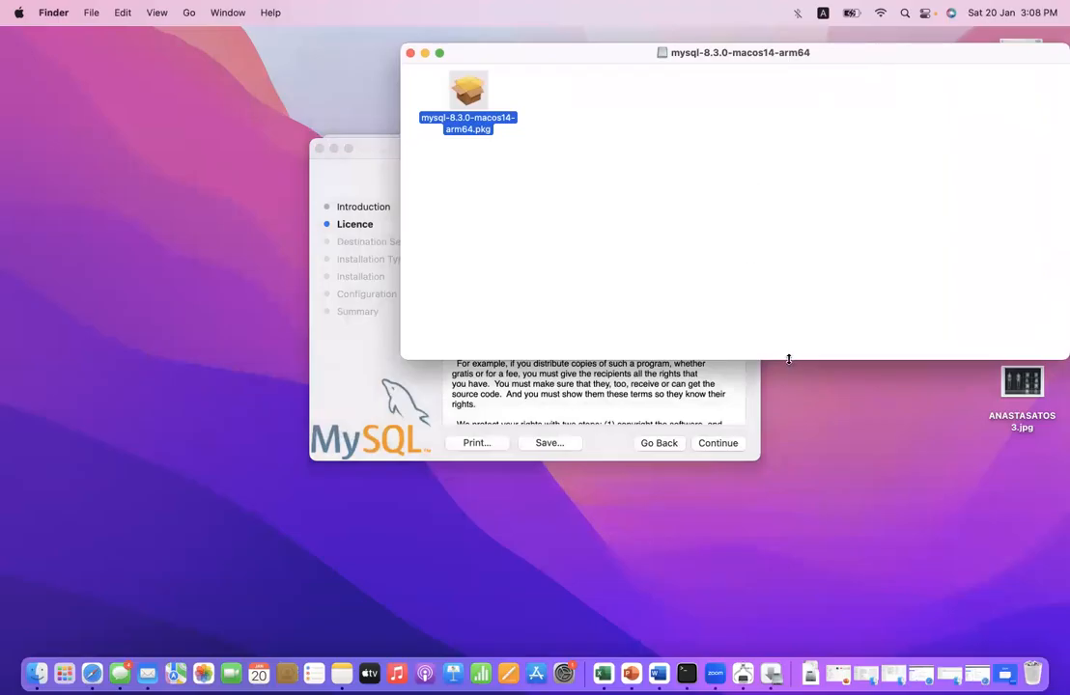
left_click_drag(791, 360, 805, 454)
left_click(350, 348)
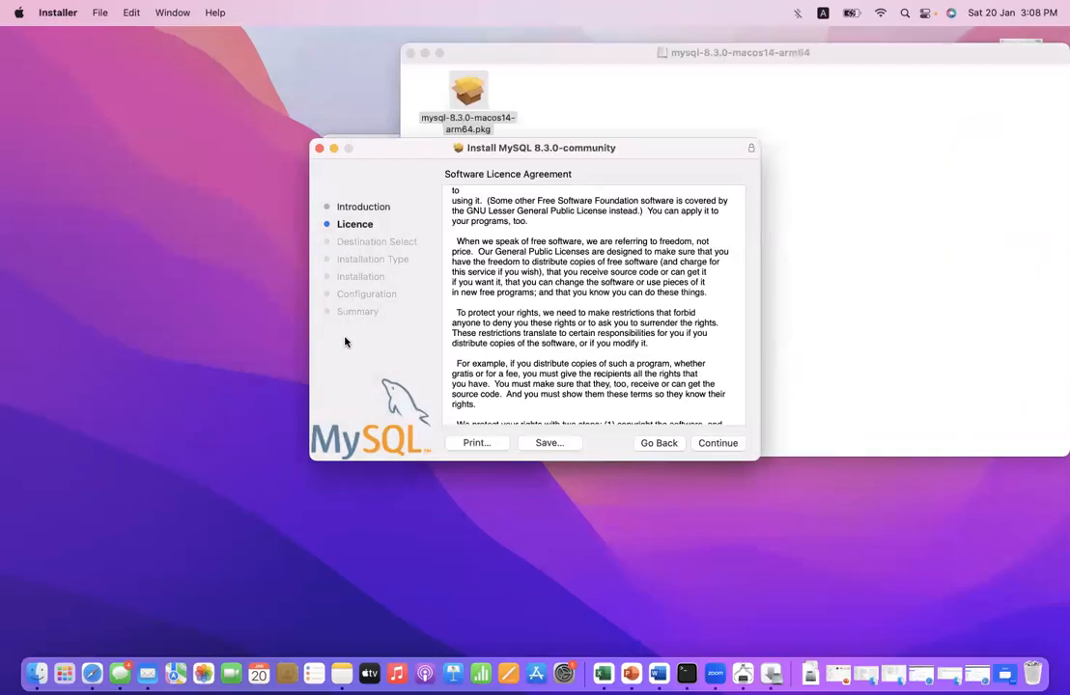
left_click_drag(539, 146, 531, 206)
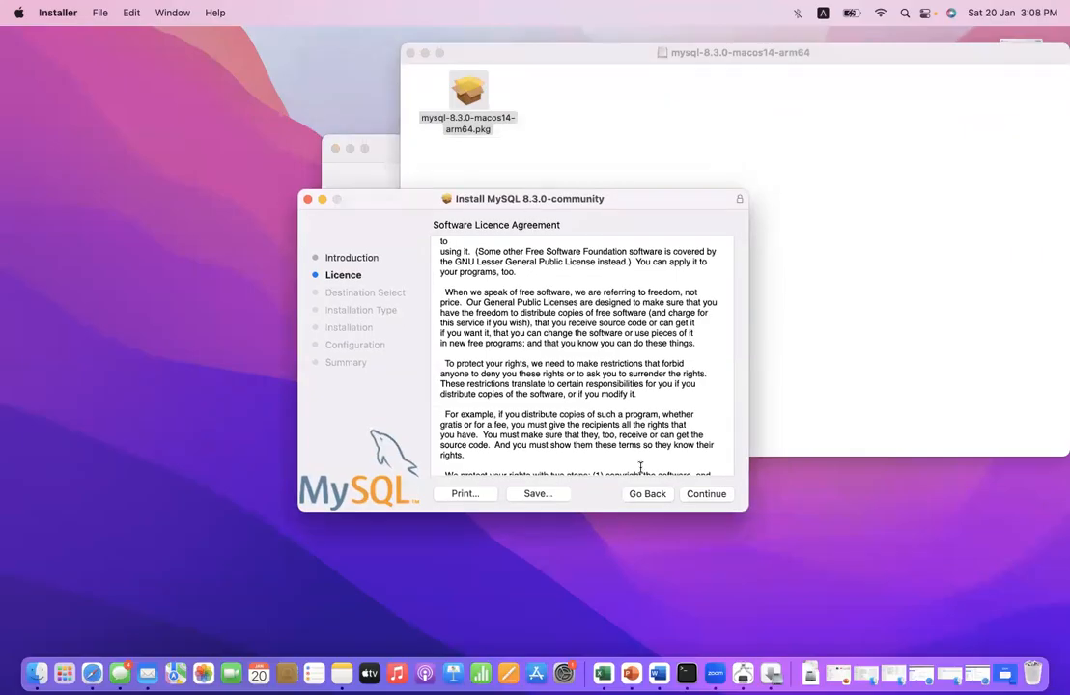
left_click(702, 500)
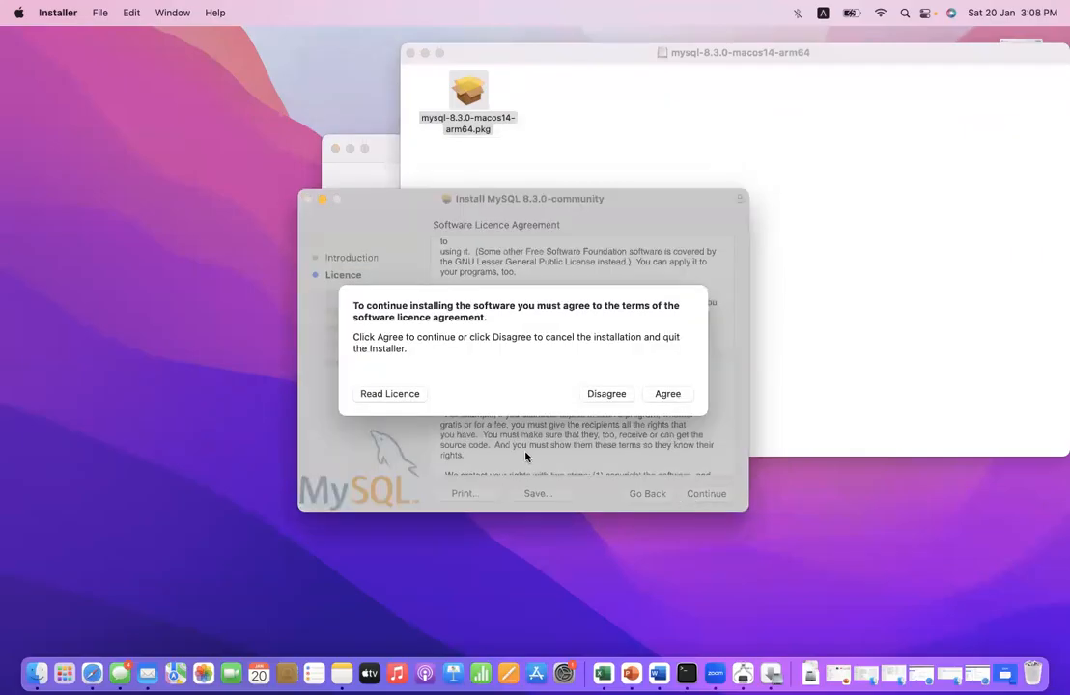
left_click(668, 394)
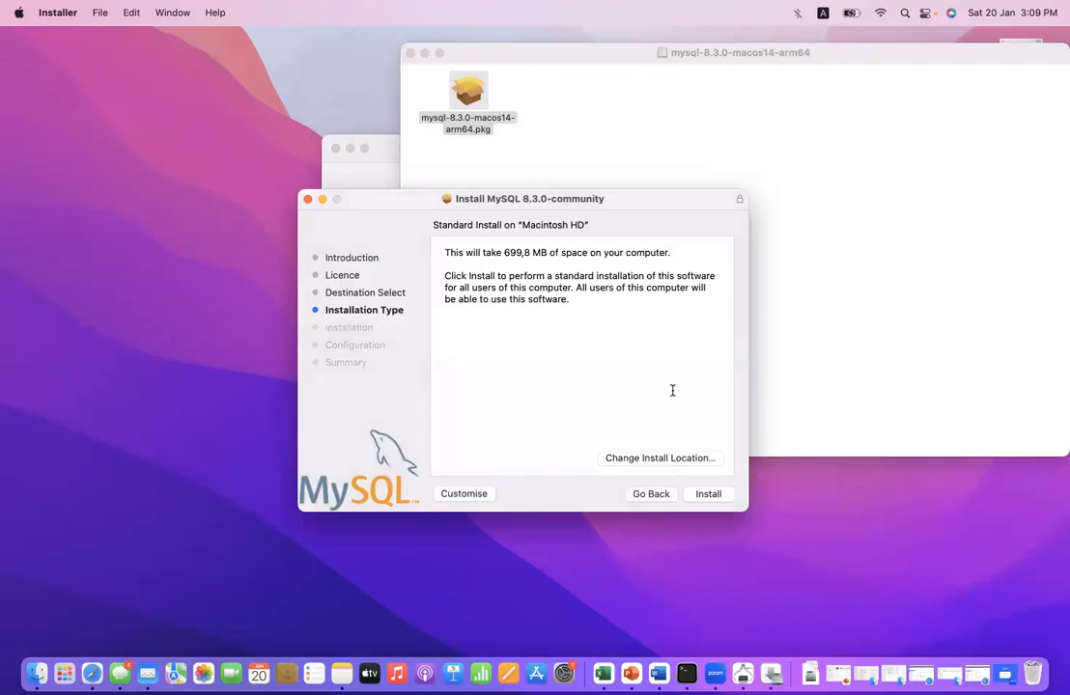
Step: Install for all users on Macintosh HD, authorising the installation with the admin password
left_click(604, 459)
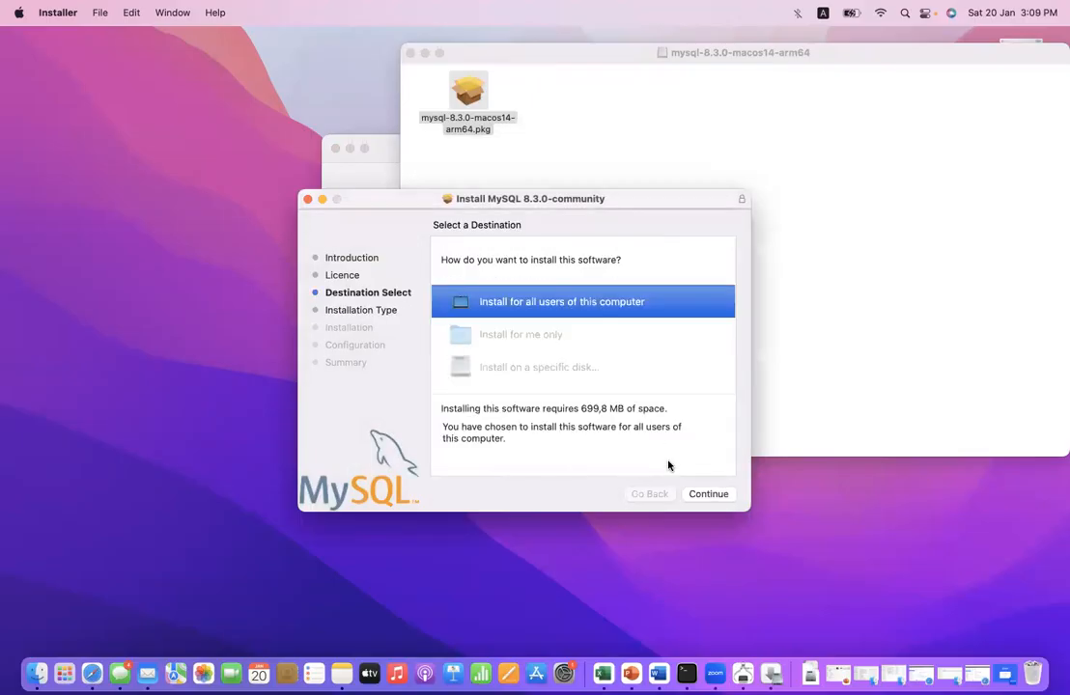
left_click(705, 497)
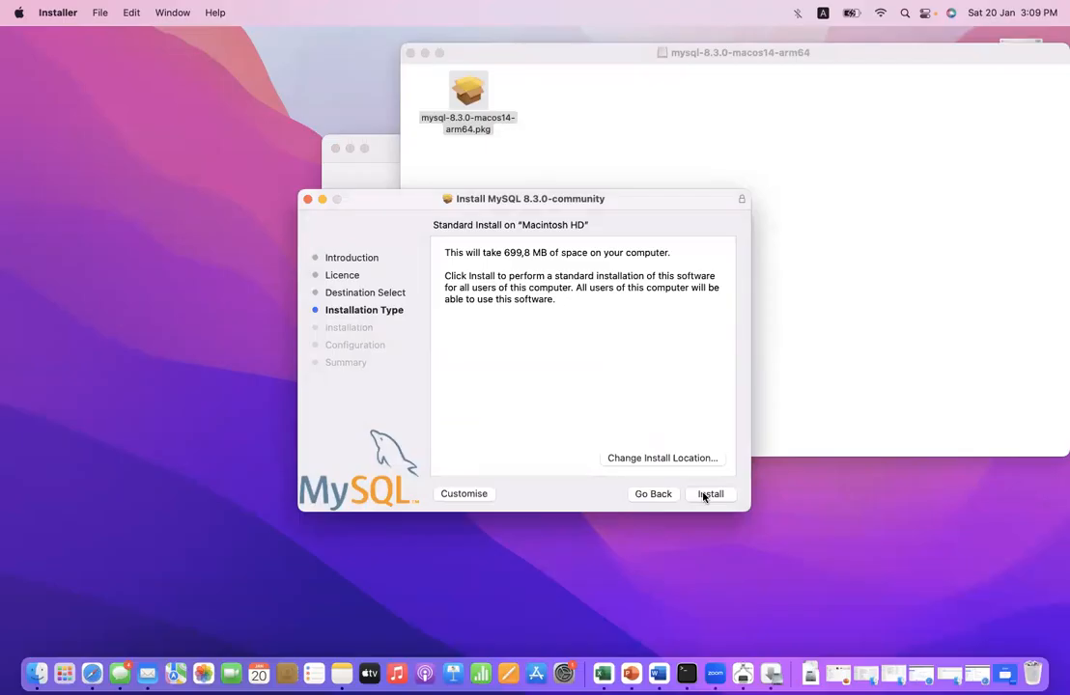
left_click(704, 497)
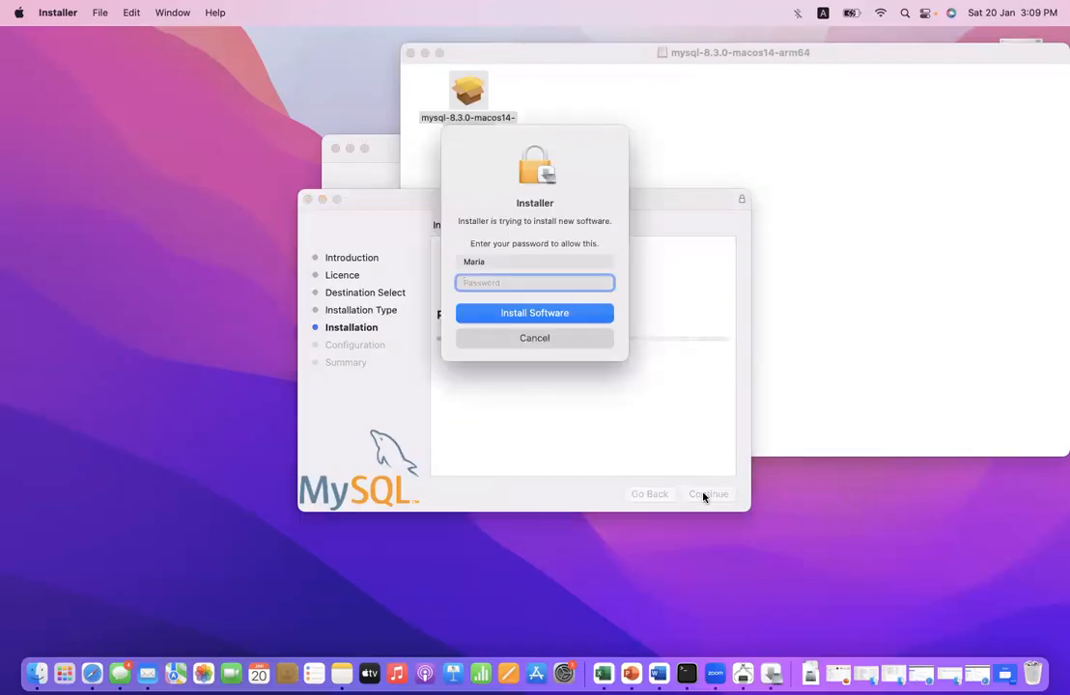
type("•••••")
left_click(560, 318)
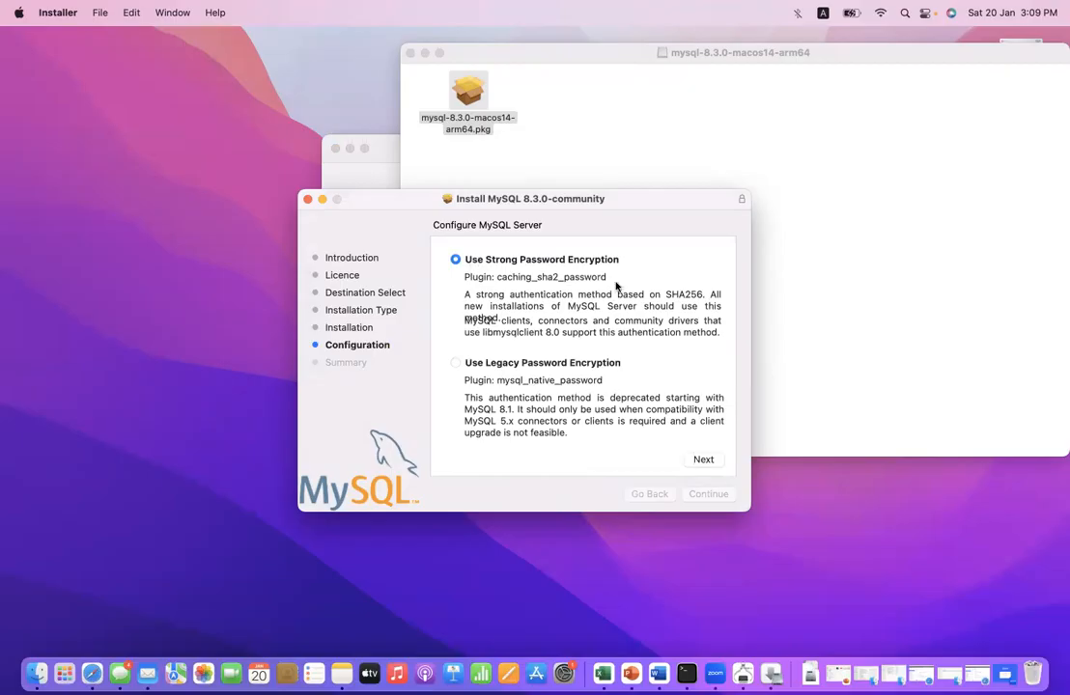
Step: Keep Strong Password Encryption and enter a password for the MySQL root user
left_click(704, 460)
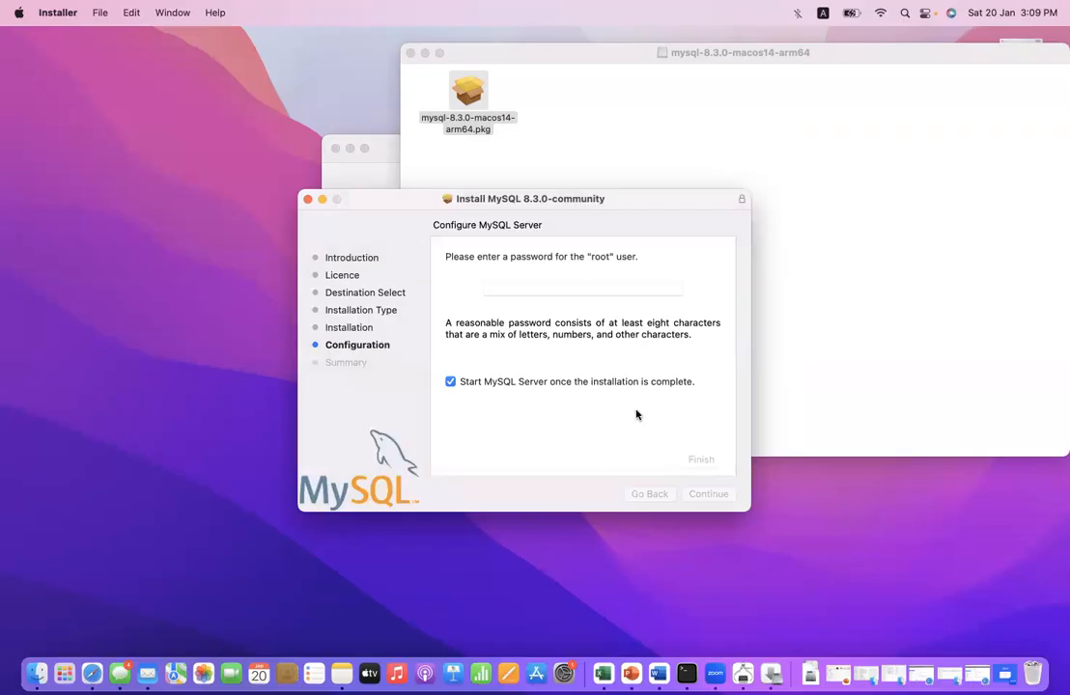
left_click(553, 287)
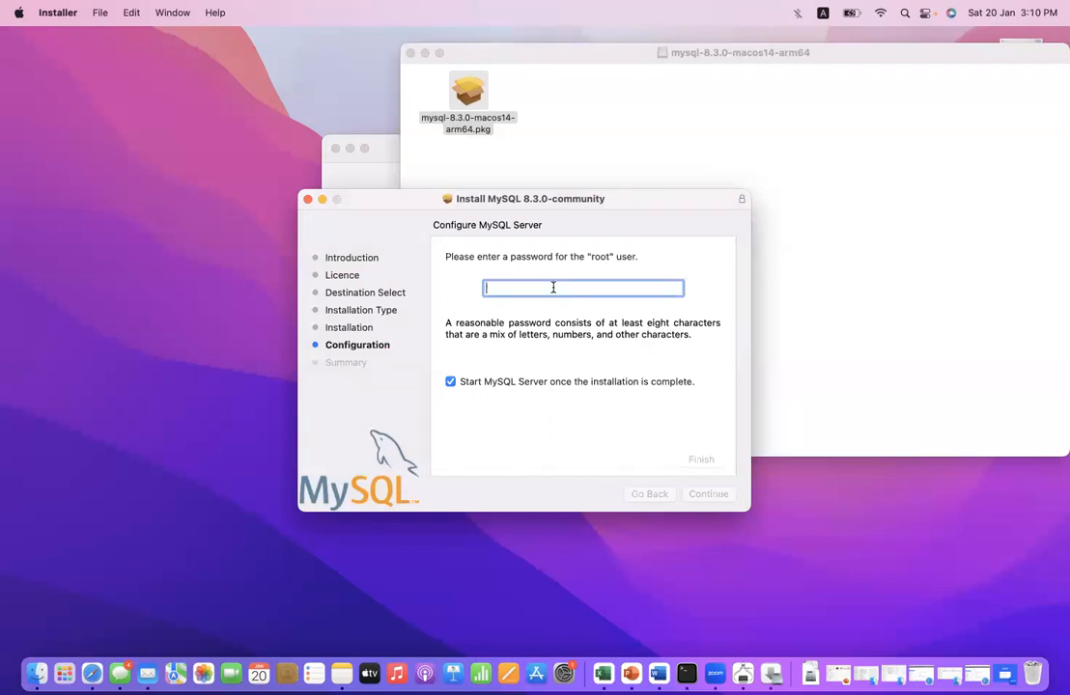
type("********")
Step: Finish the configuration and approve the initial database setup with the admin password
left_click(699, 460)
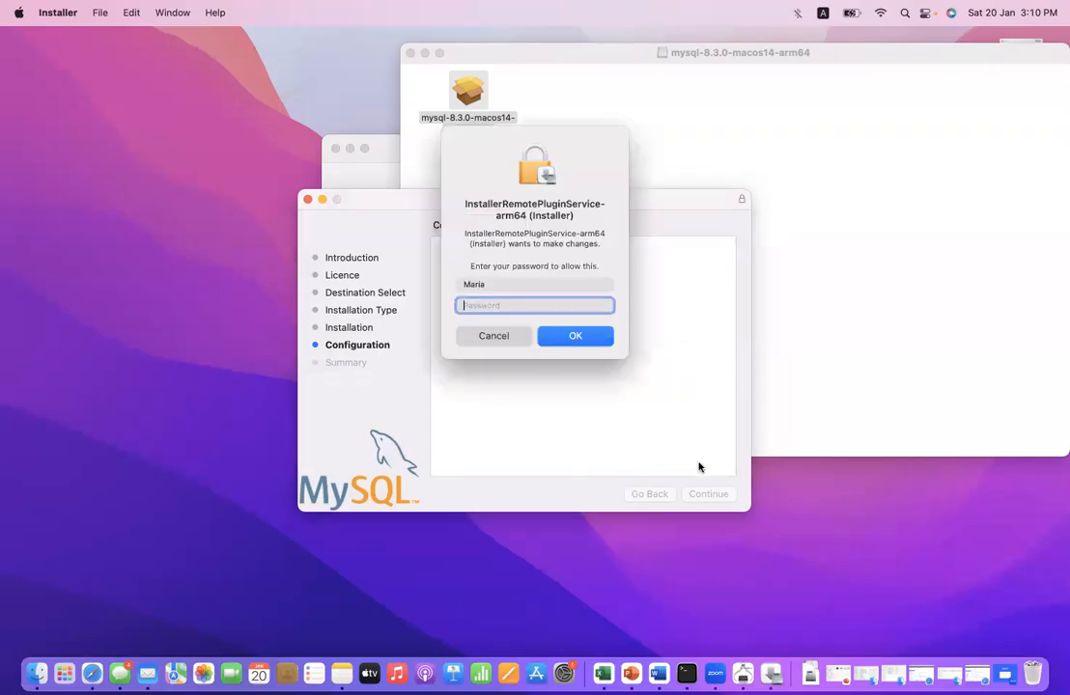
type("•••••")
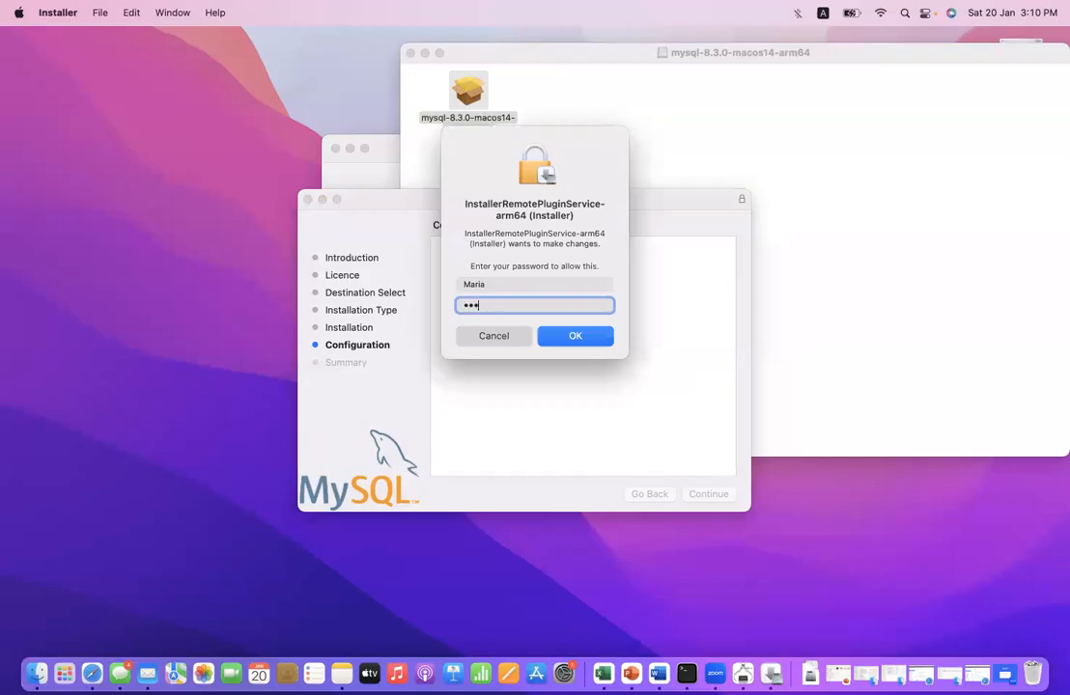
left_click(575, 335)
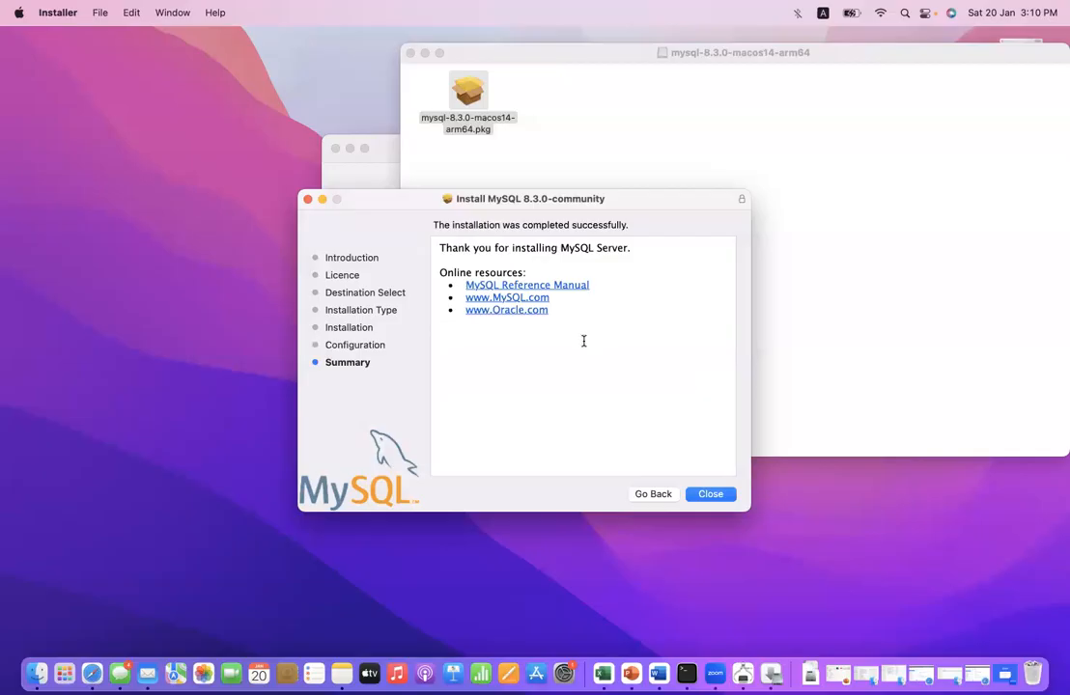
Step: Close the installer, move the package to the Bin, and switch to Safari and then Terminal
left_click(707, 495)
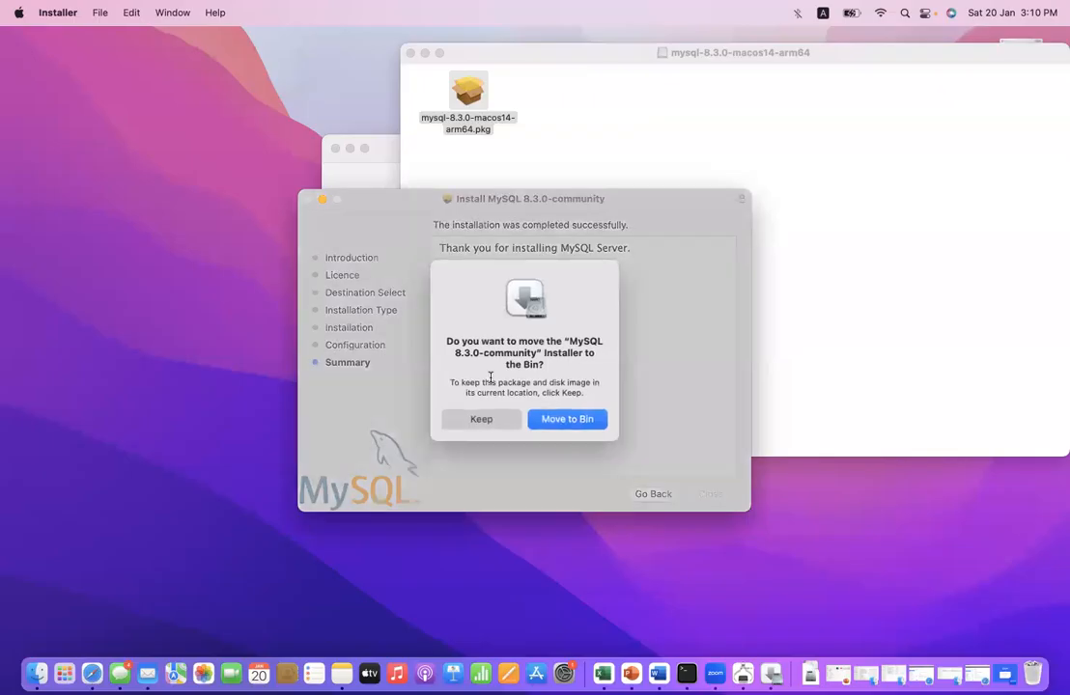
left_click(570, 427)
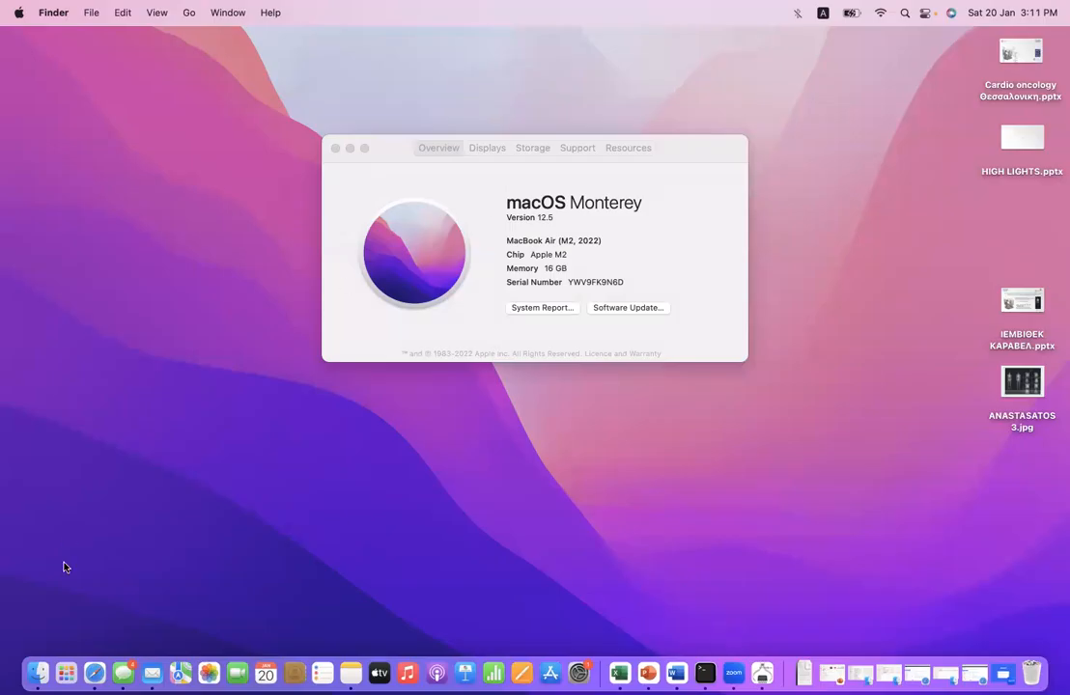
left_click(95, 673)
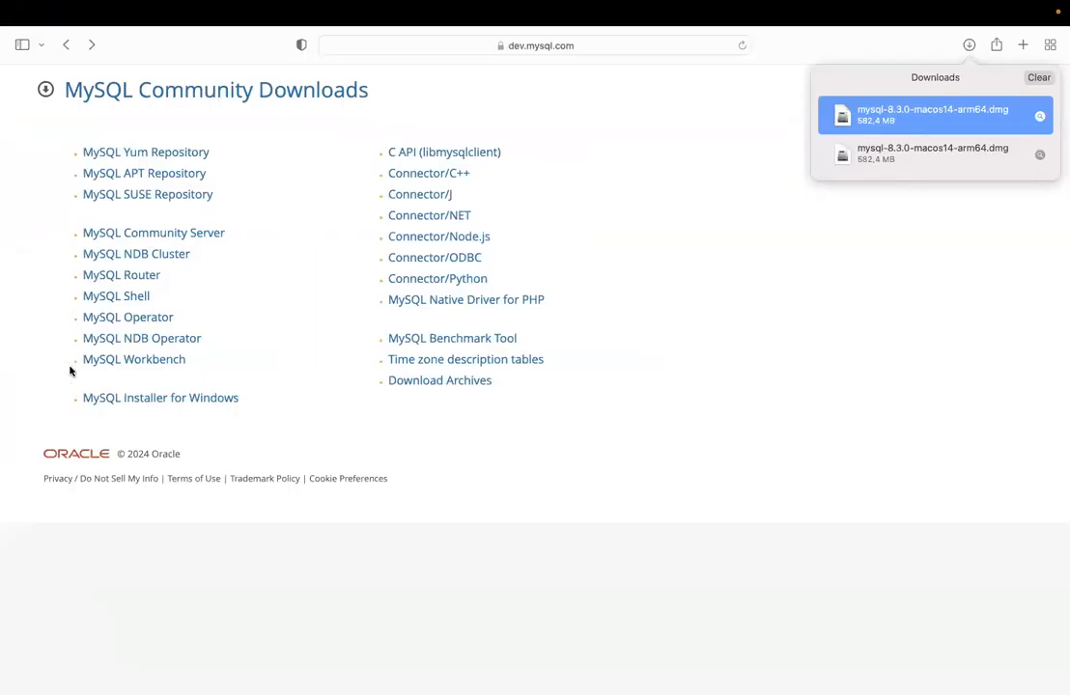
mouse_move(209, 676)
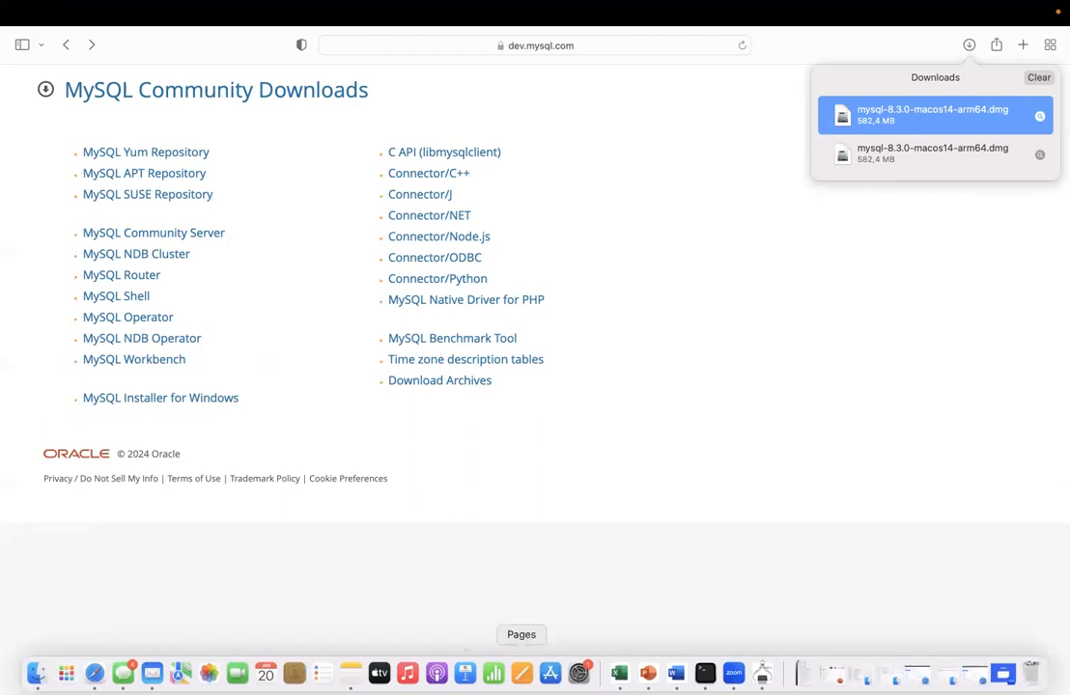
left_click(705, 676)
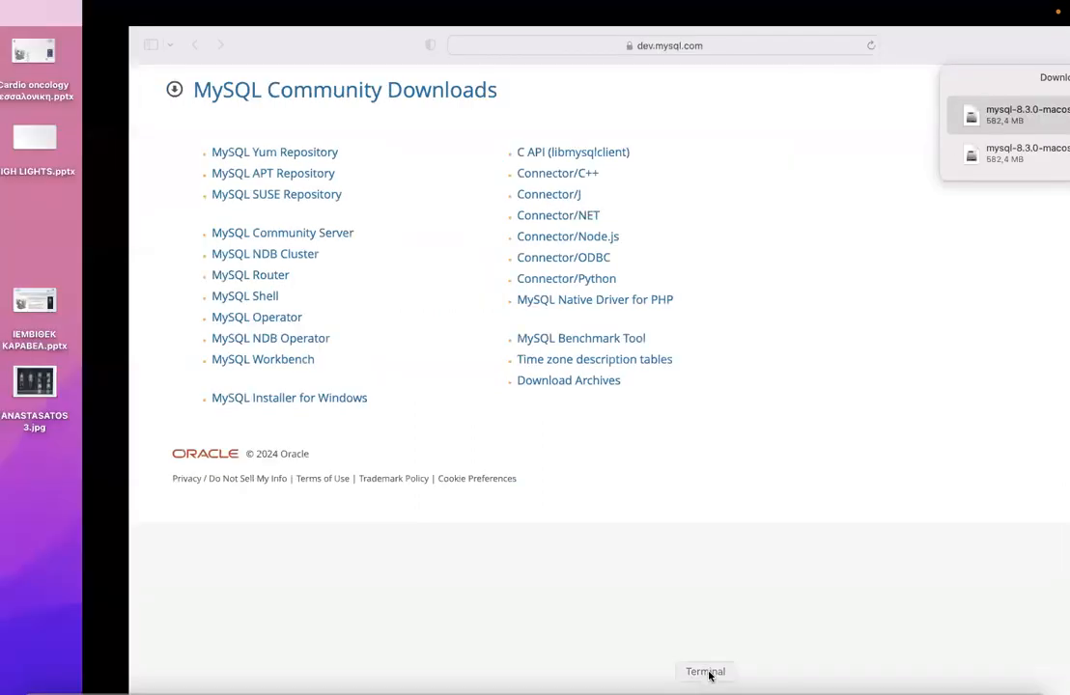
Step: Move the Terminal window to the upper right and enlarge it
left_click_drag(427, 256, 966, 74)
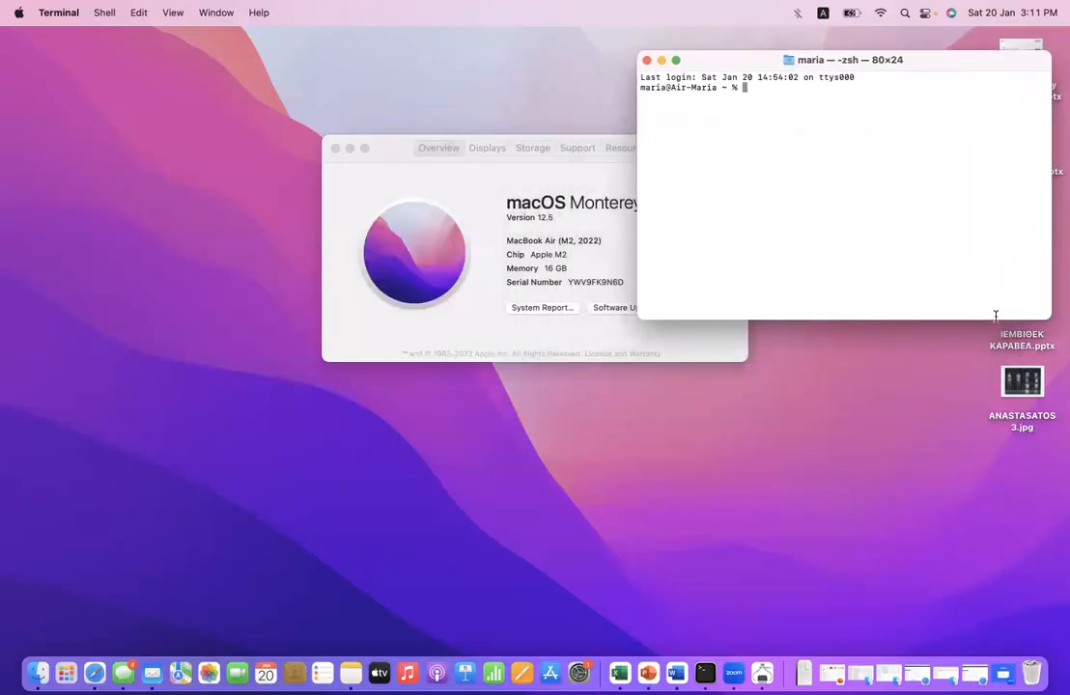
left_click_drag(641, 313, 502, 517)
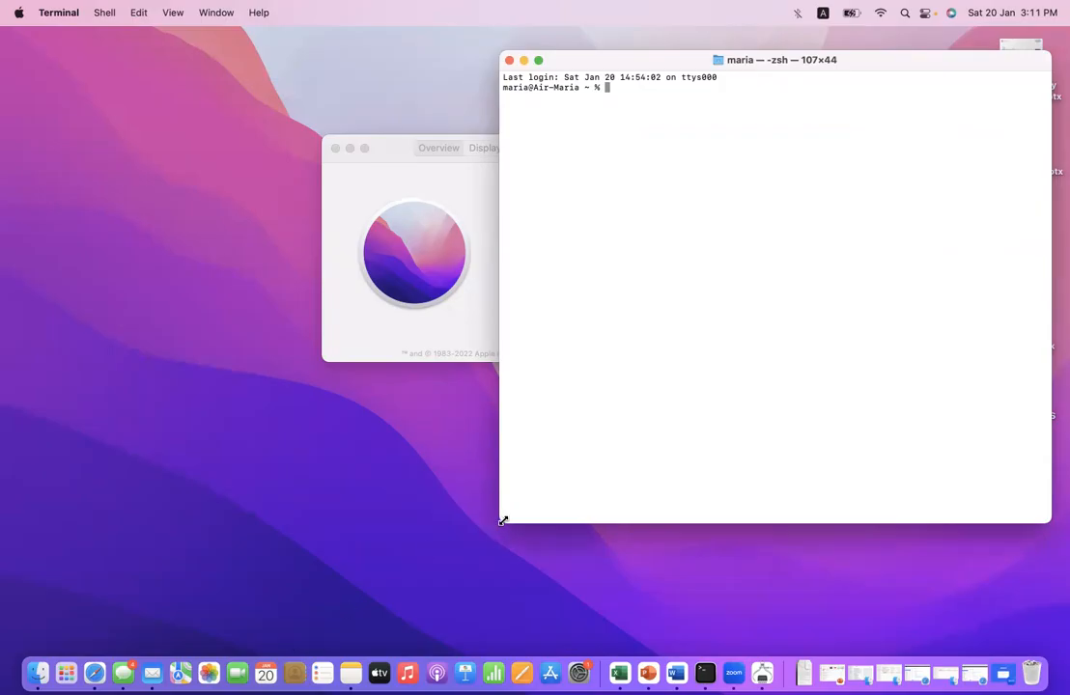
left_click_drag(503, 520, 347, 615)
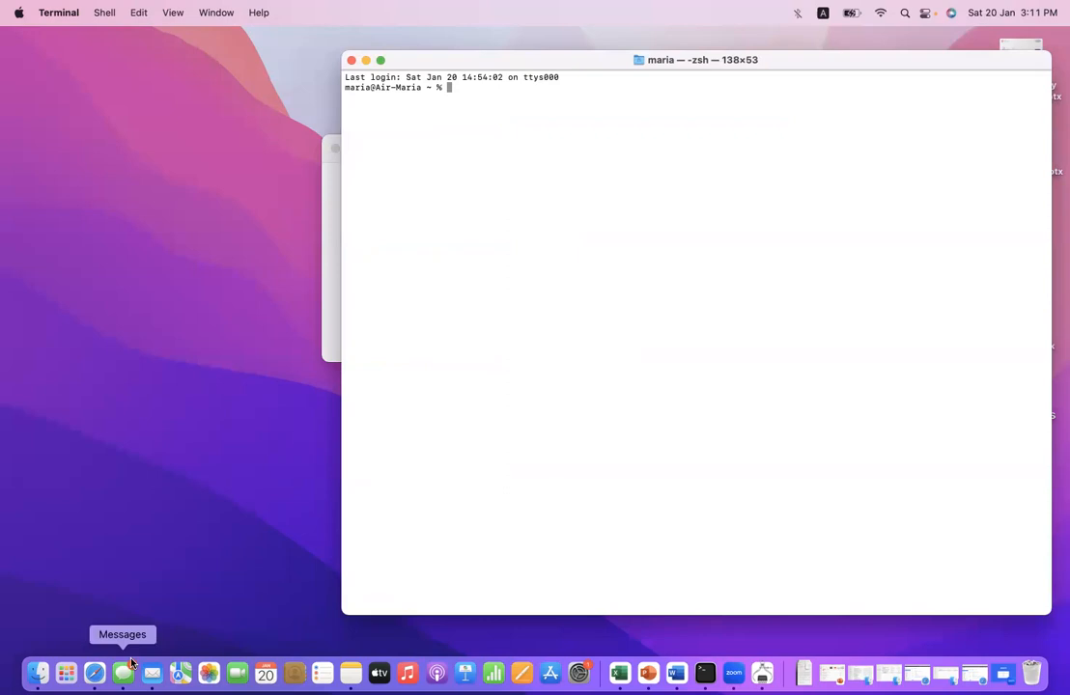
Step: Launch Terminal from Launchpad by searching 'ter'
left_click(66, 673)
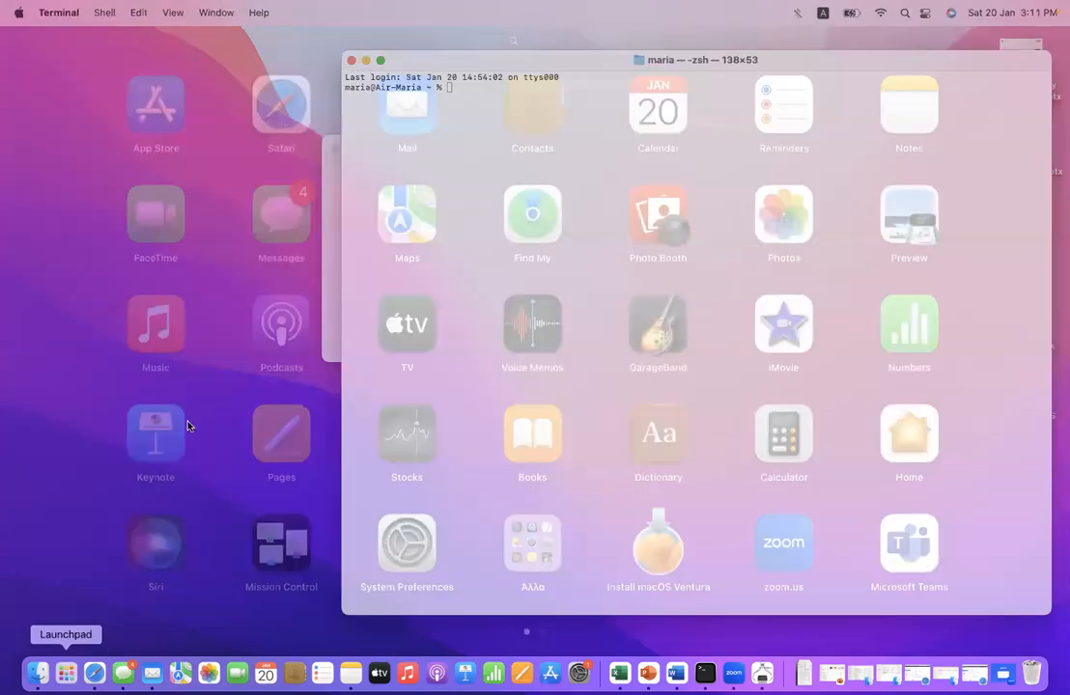
left_click(493, 57)
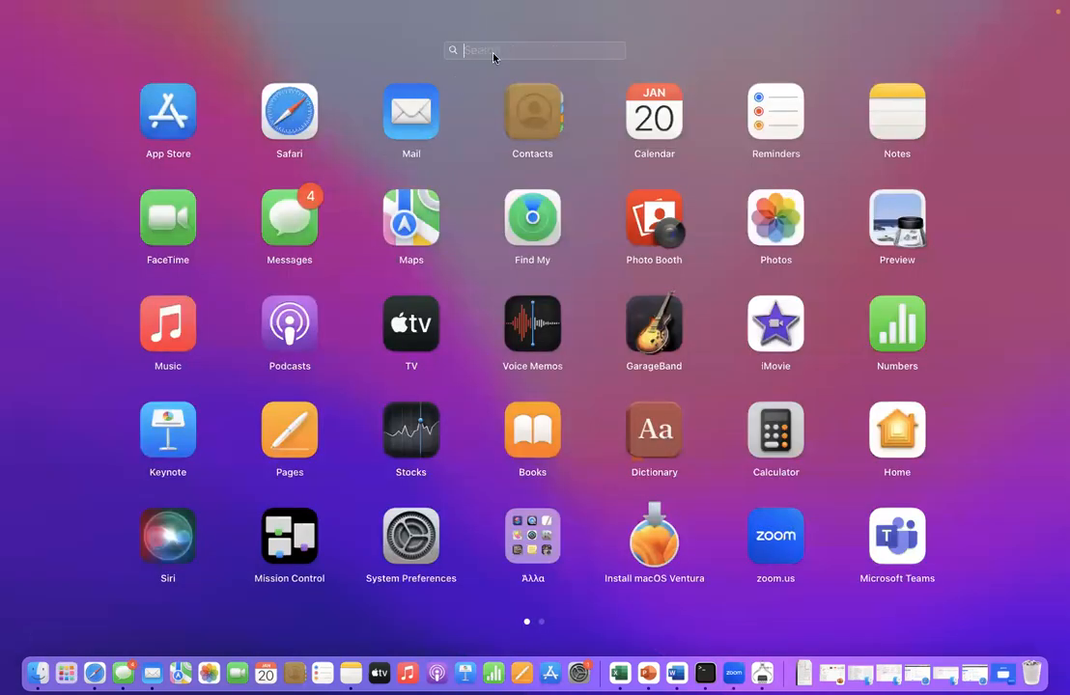
type("ter")
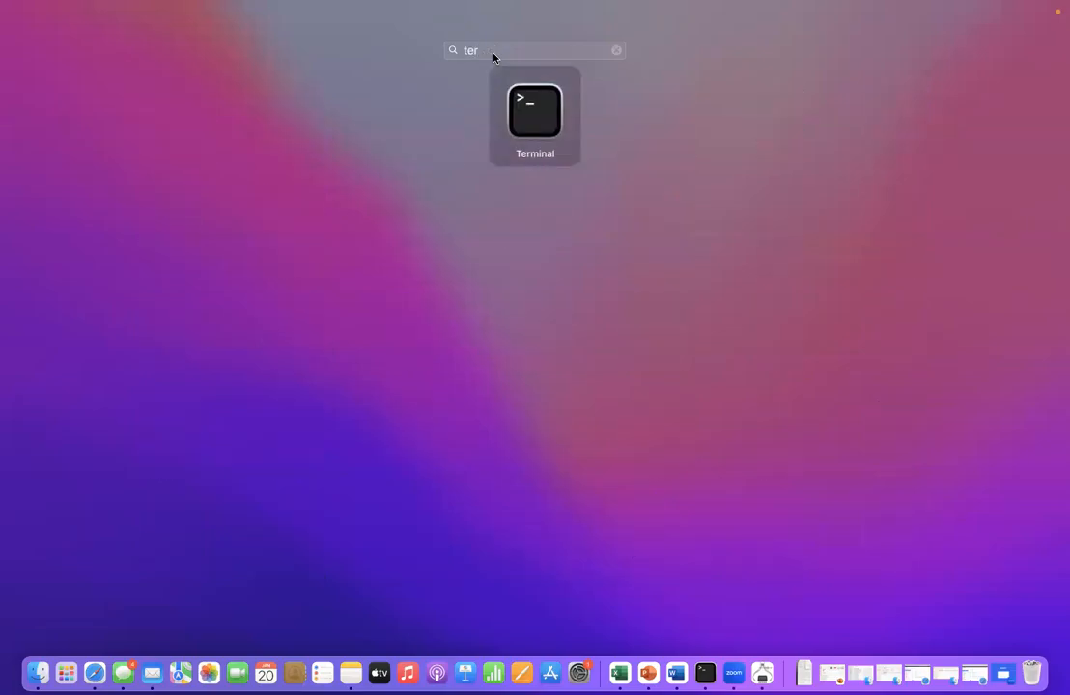
left_click(546, 126)
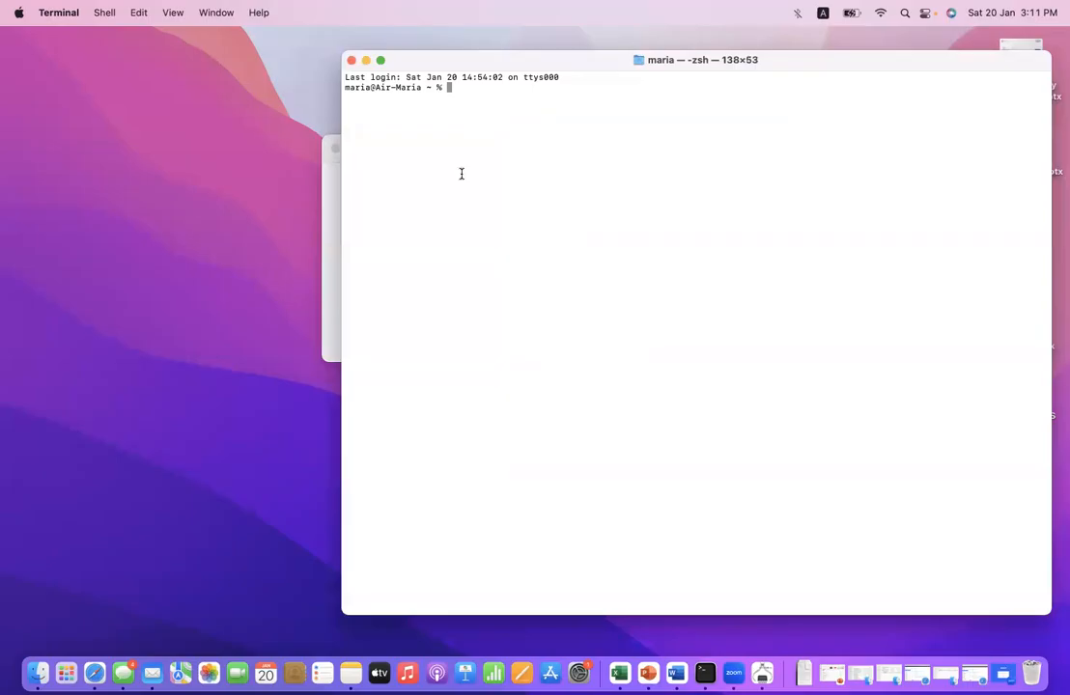
Step: Run the top process monitor in Terminal
key("Return")
key("Return")
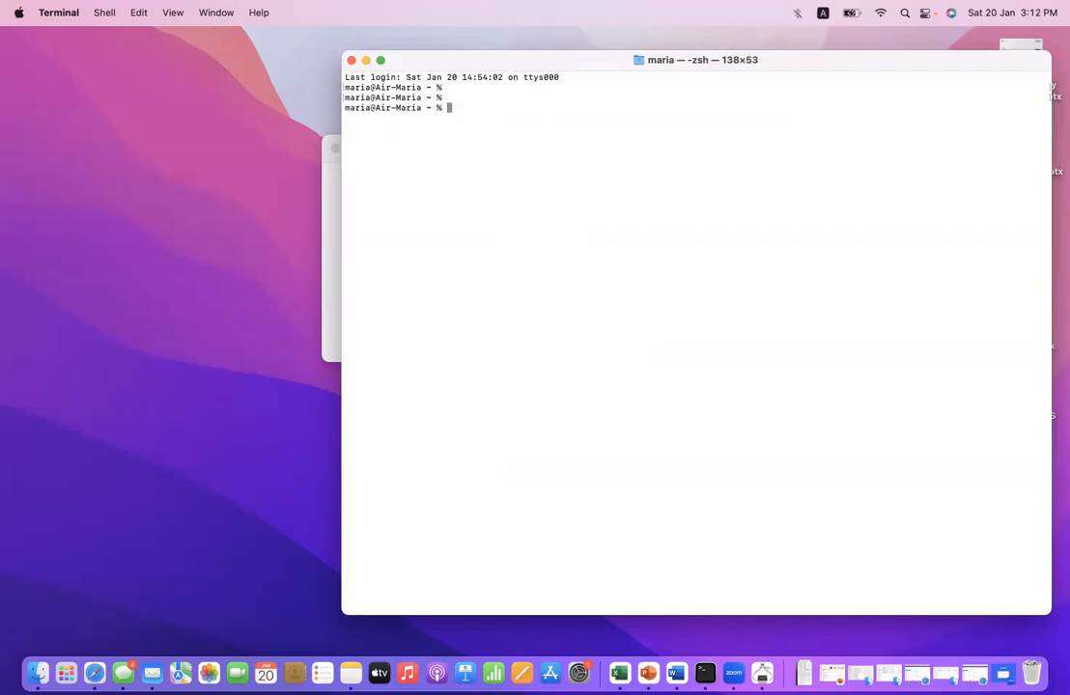
type("top")
key("Return")
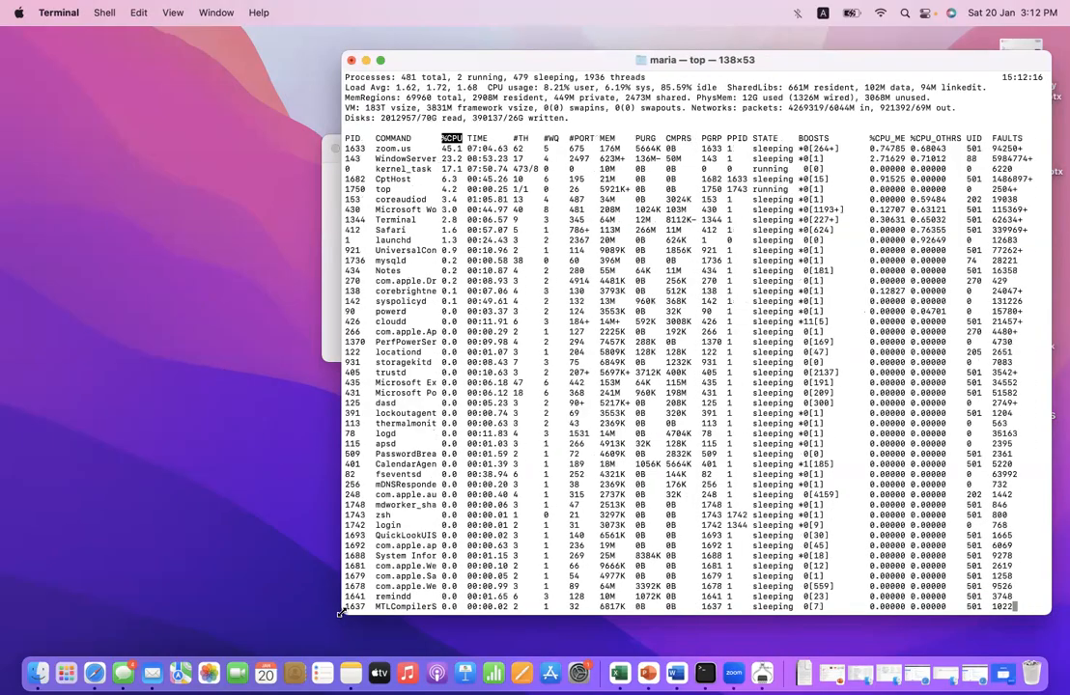
Step: Widen Terminal, highlight the mysqld entry in top's list, then quit top with q
left_click_drag(341, 613, 196, 635)
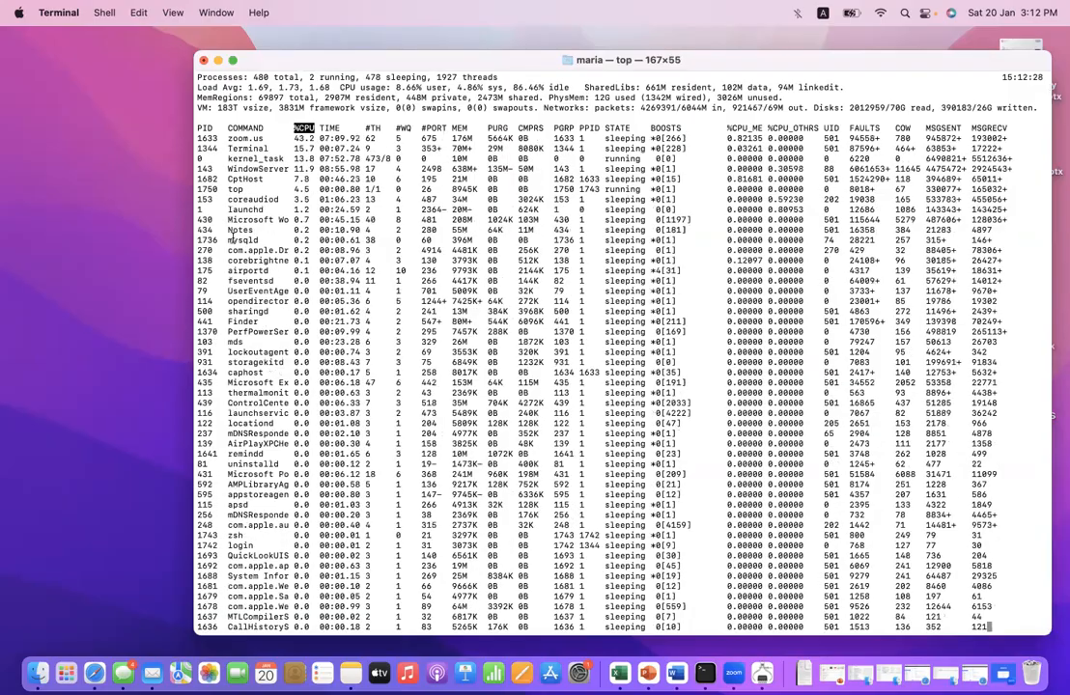
double_click(237, 240)
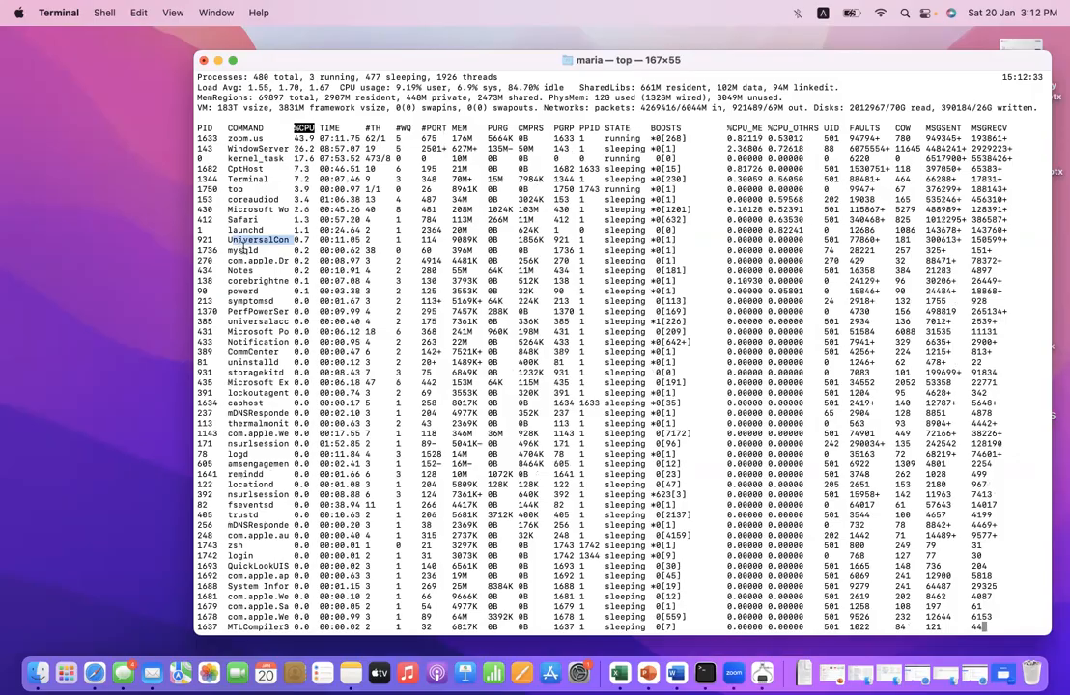
double_click(245, 251)
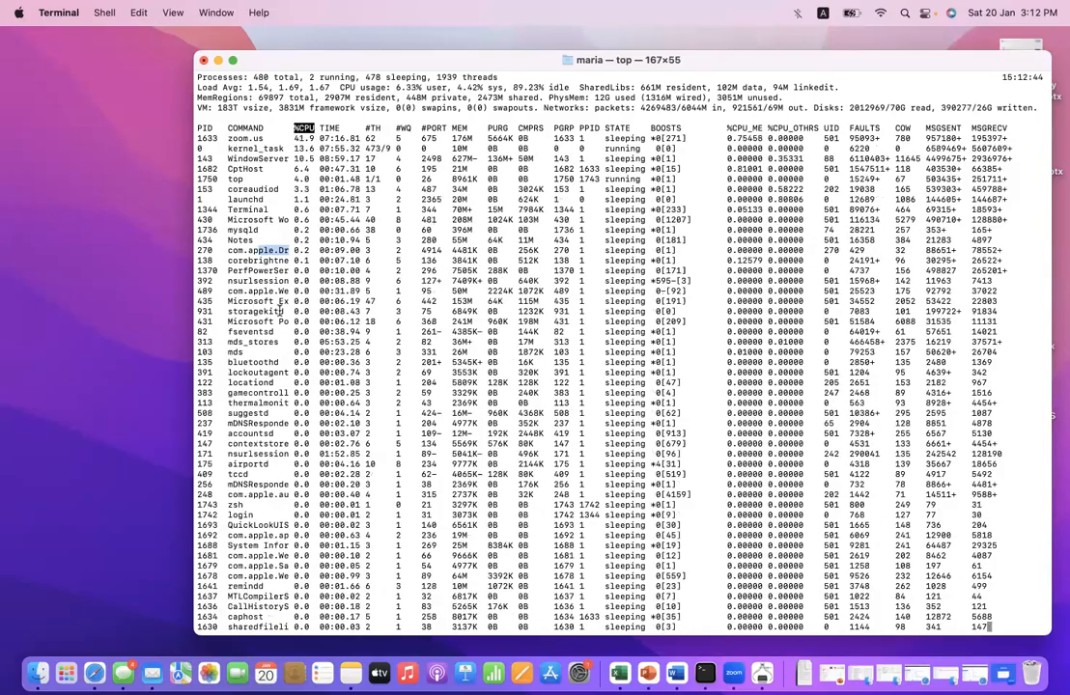
key("q")
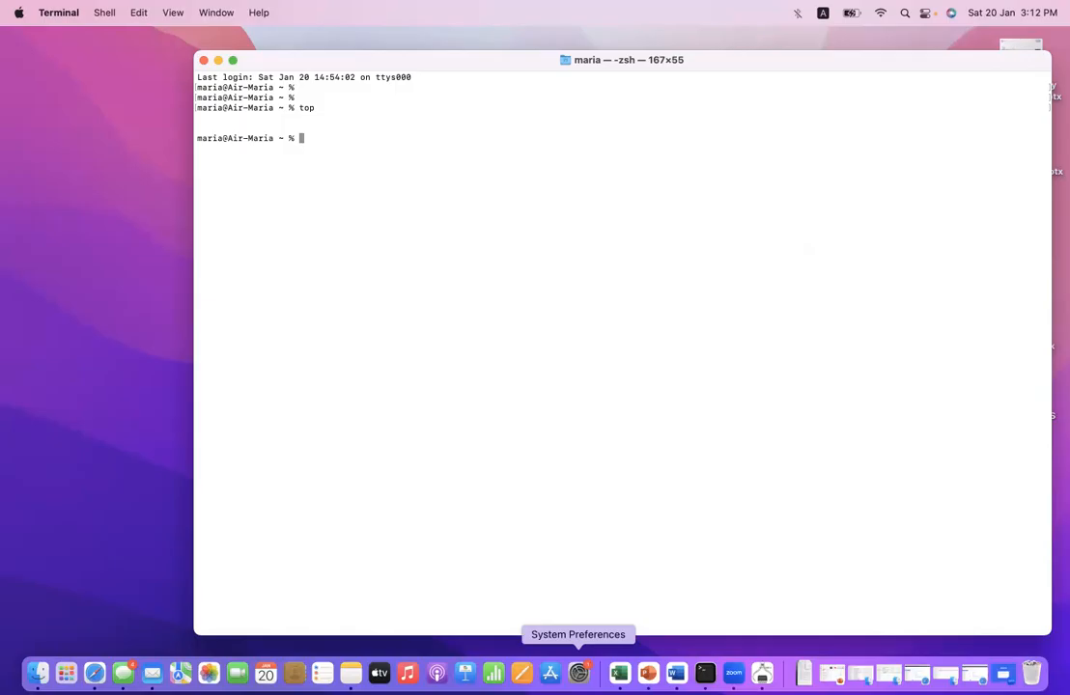
Step: Bring up the MySQL preference pane showing the 8.3.0-arm64 instance running, and move the window left
left_click(579, 674)
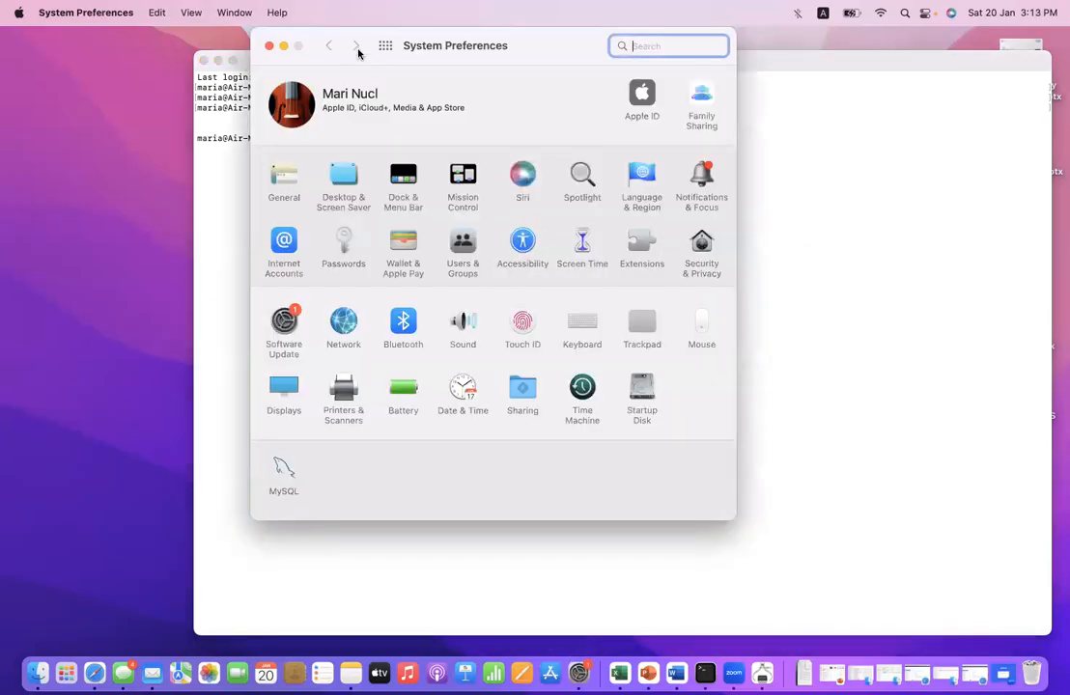
left_click(283, 481)
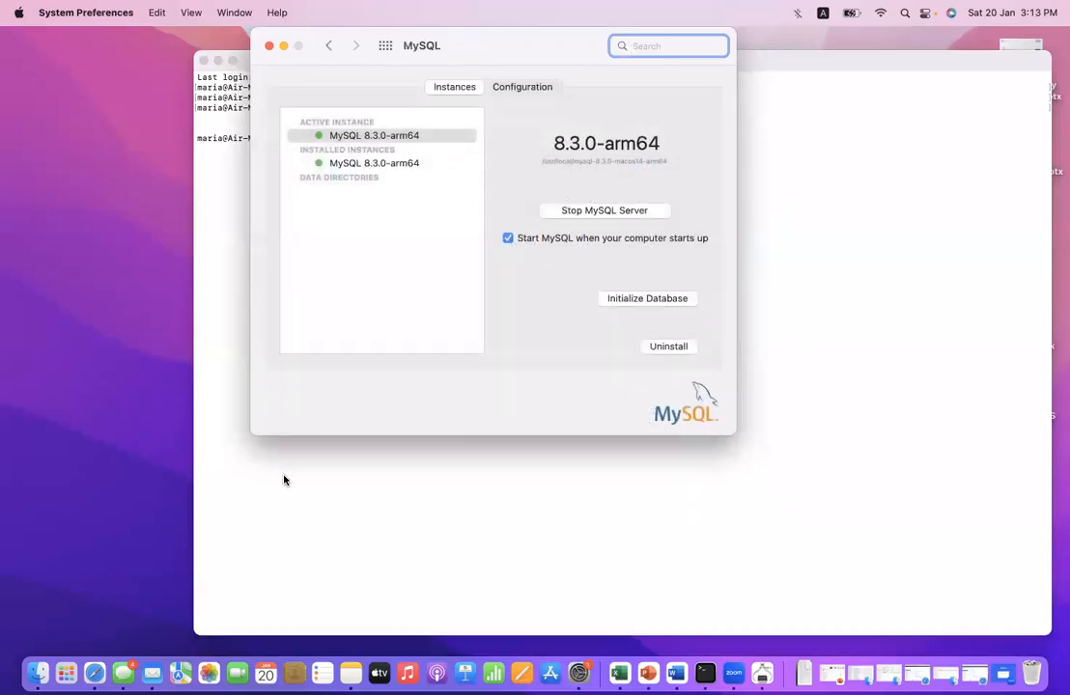
left_click_drag(418, 52, 416, 86)
left_click_drag(476, 110, 365, 162)
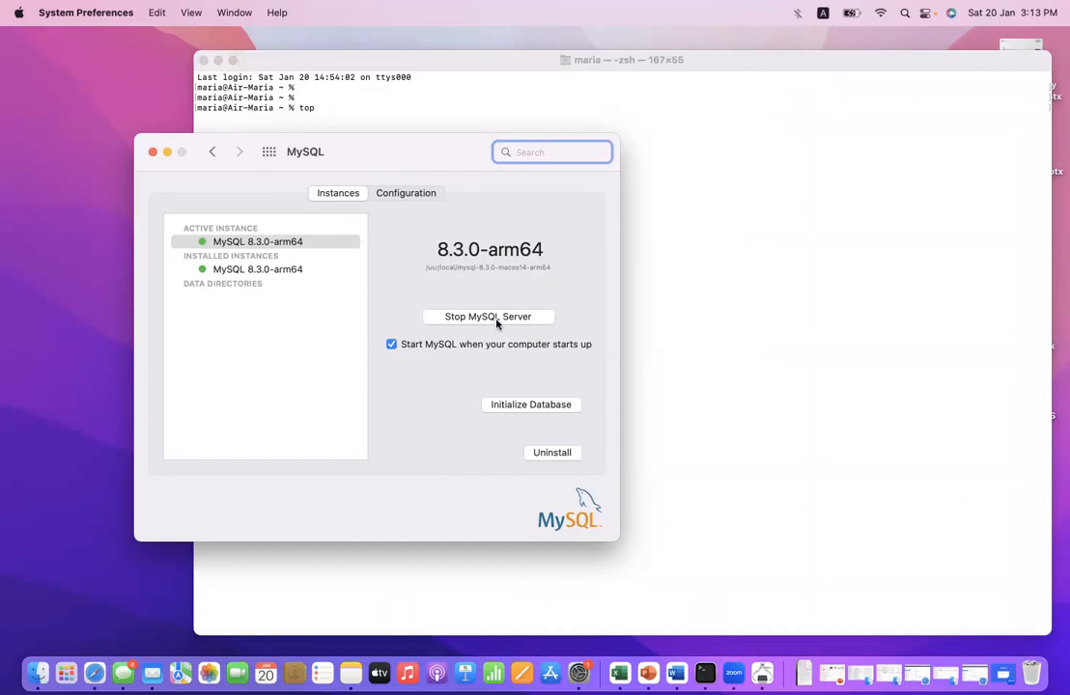
left_click_drag(430, 160, 338, 200)
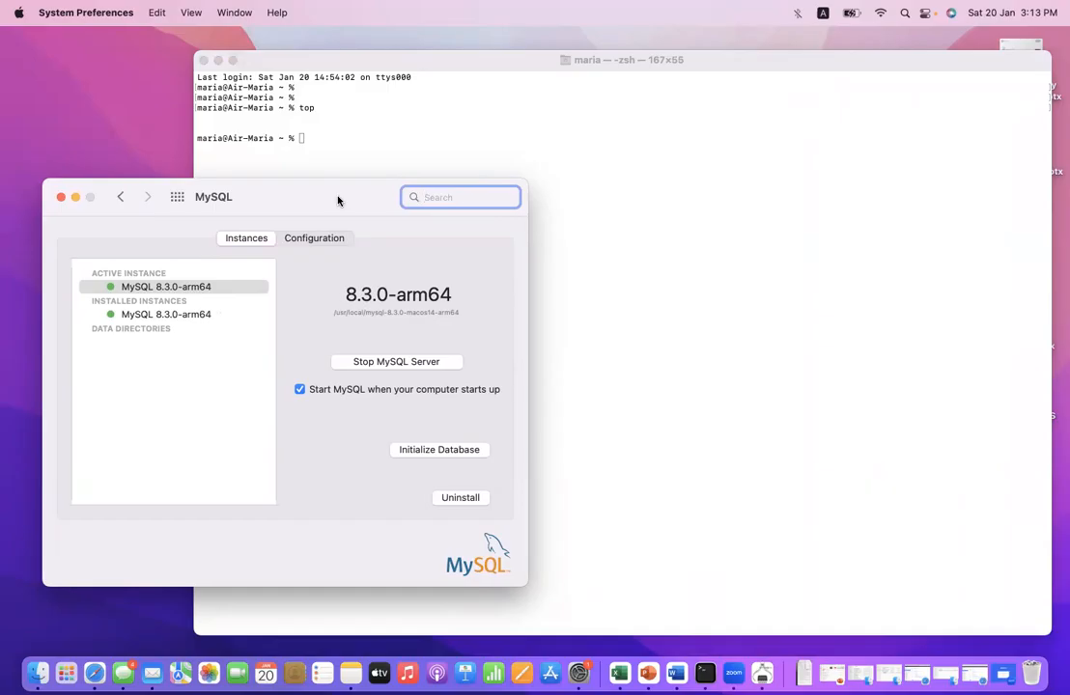
Step: Reinitialize the MySQL database with a new root password and strong password encryption, authorized by the admin password
left_click(440, 451)
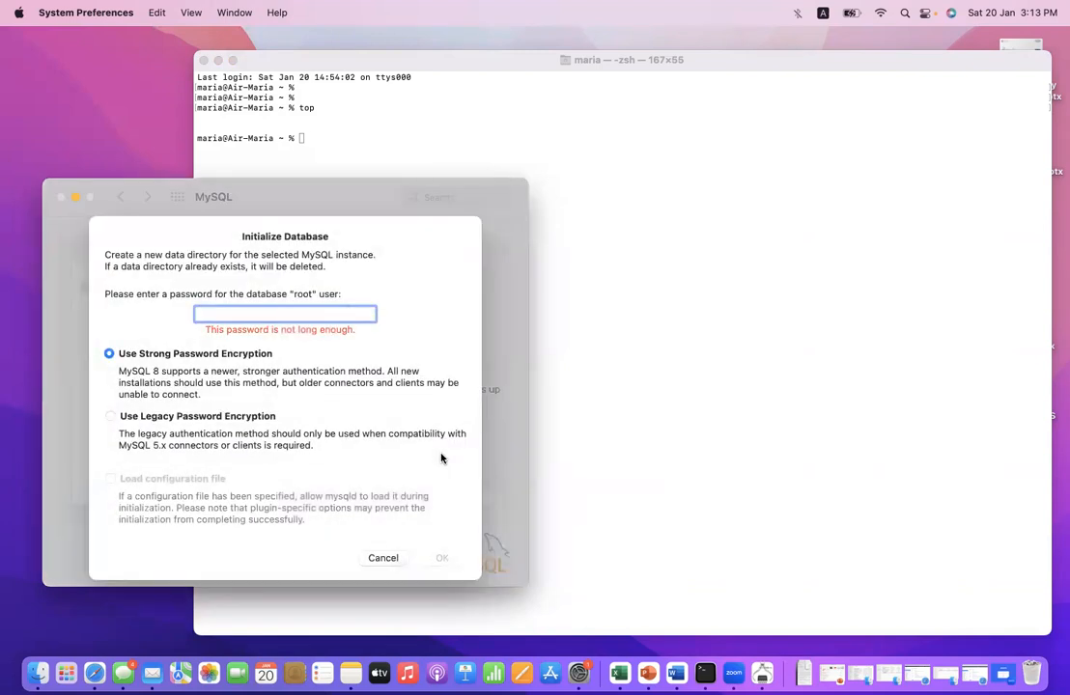
type("root")
type("•••")
key("BackSpace")
key("BackSpace")
key("BackSpace")
key("BackSpace")
key("BackSpace")
key("BackSpace")
key("BackSpace")
type("••••••••")
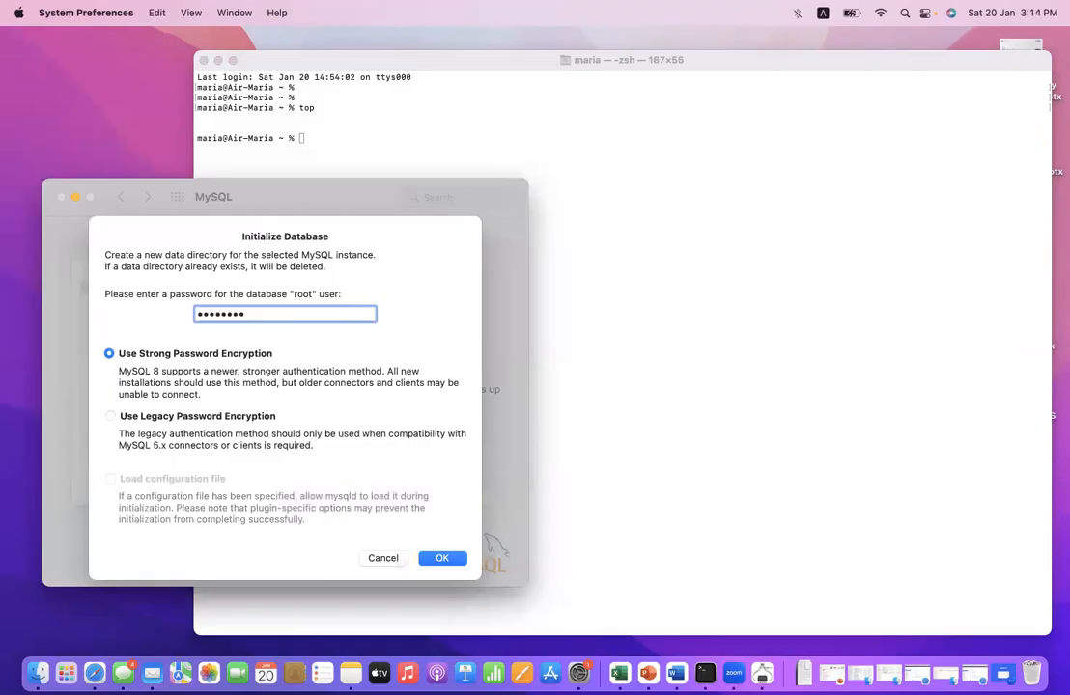
left_click(440, 559)
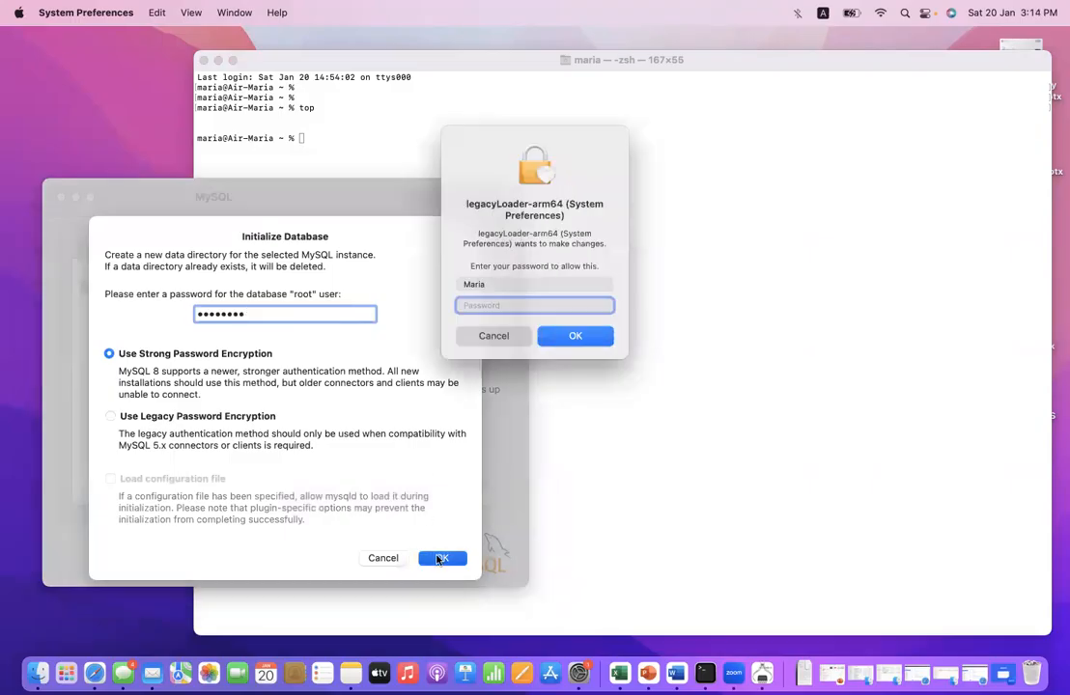
type("•••••")
left_click(570, 335)
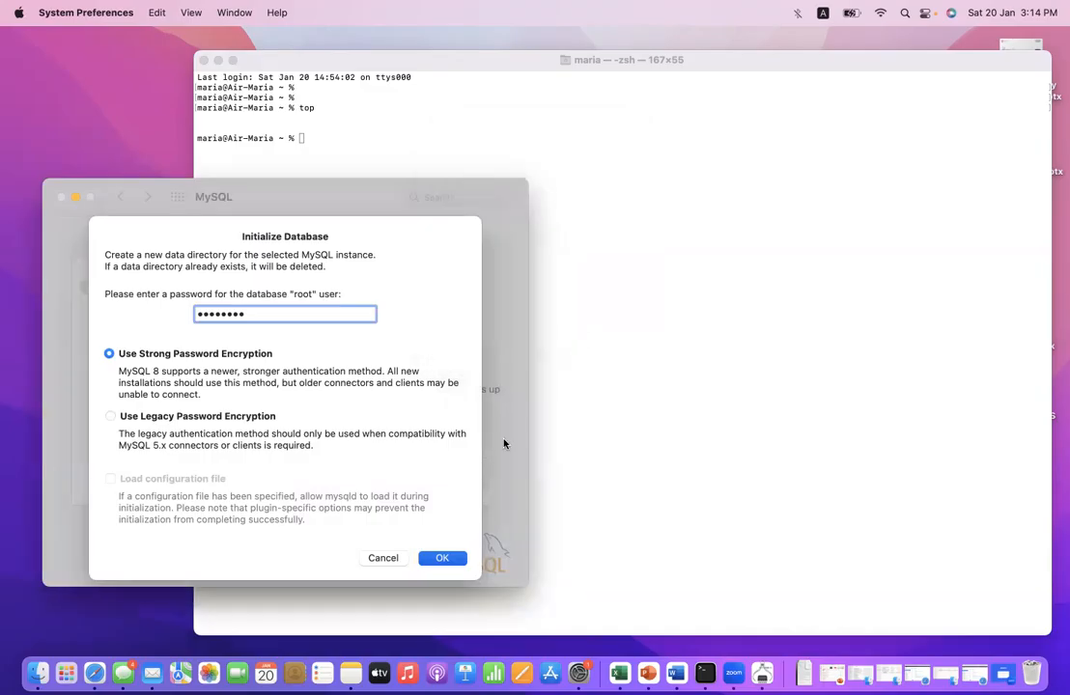
left_click(444, 560)
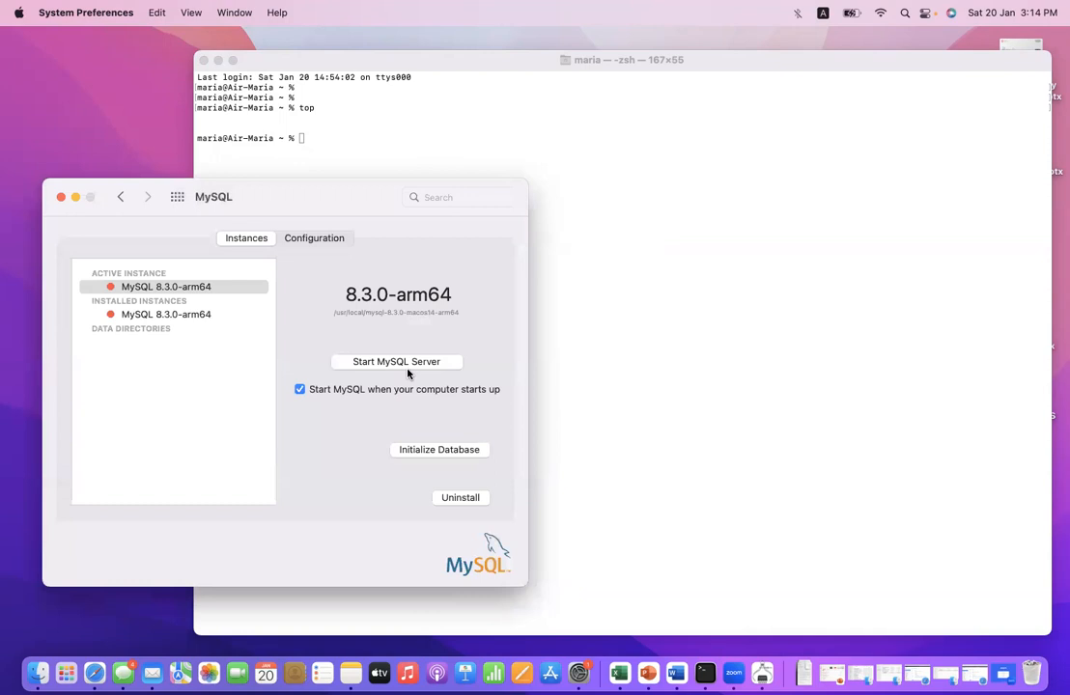
Step: Start the MySQL server with admin authorization so 8.3.0-arm64 shows as running
left_click(404, 364)
type("****")
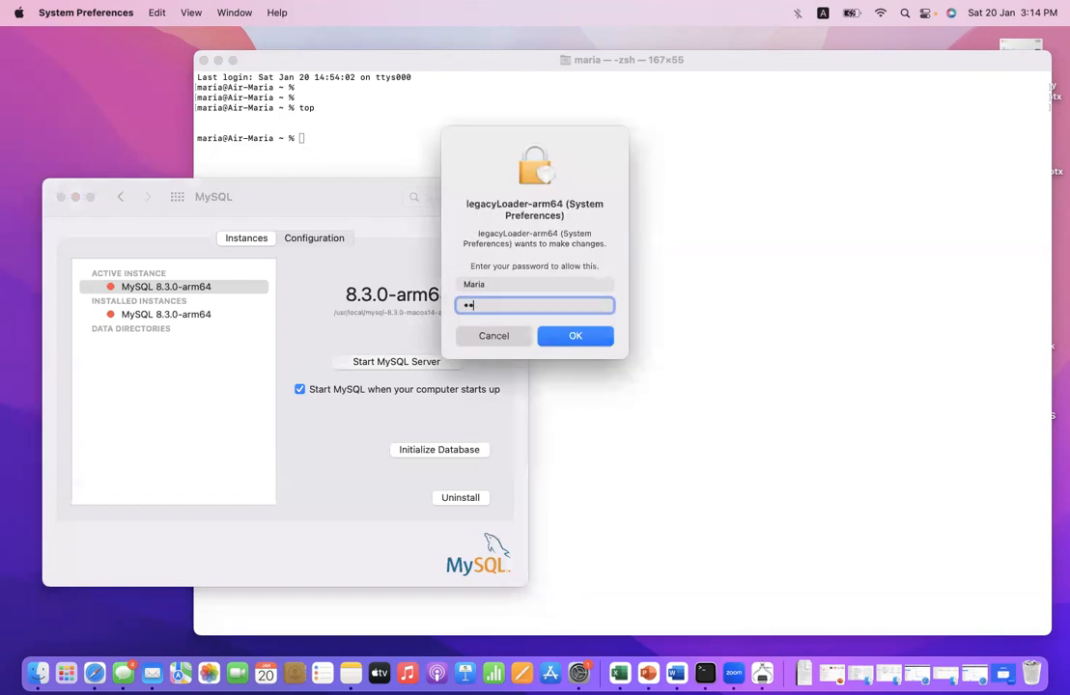
type("*")
left_click(577, 336)
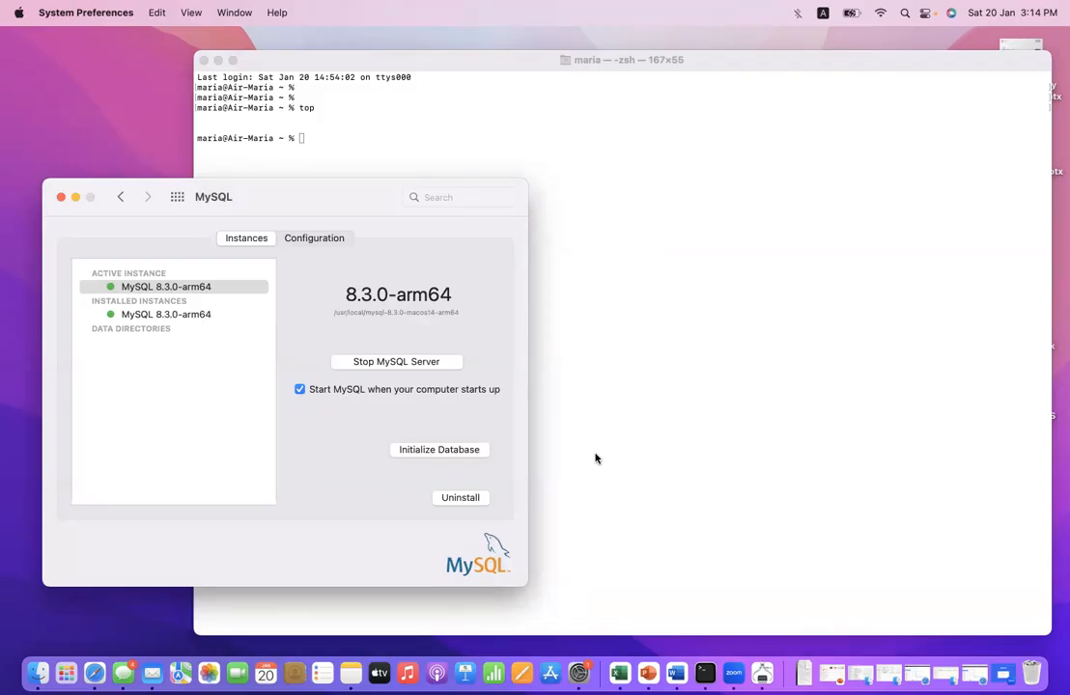
Step: Check the Configuration tab's /usr/local/mysql base and /usr/local/mysql/data directories, then return to Terminal
left_click(313, 238)
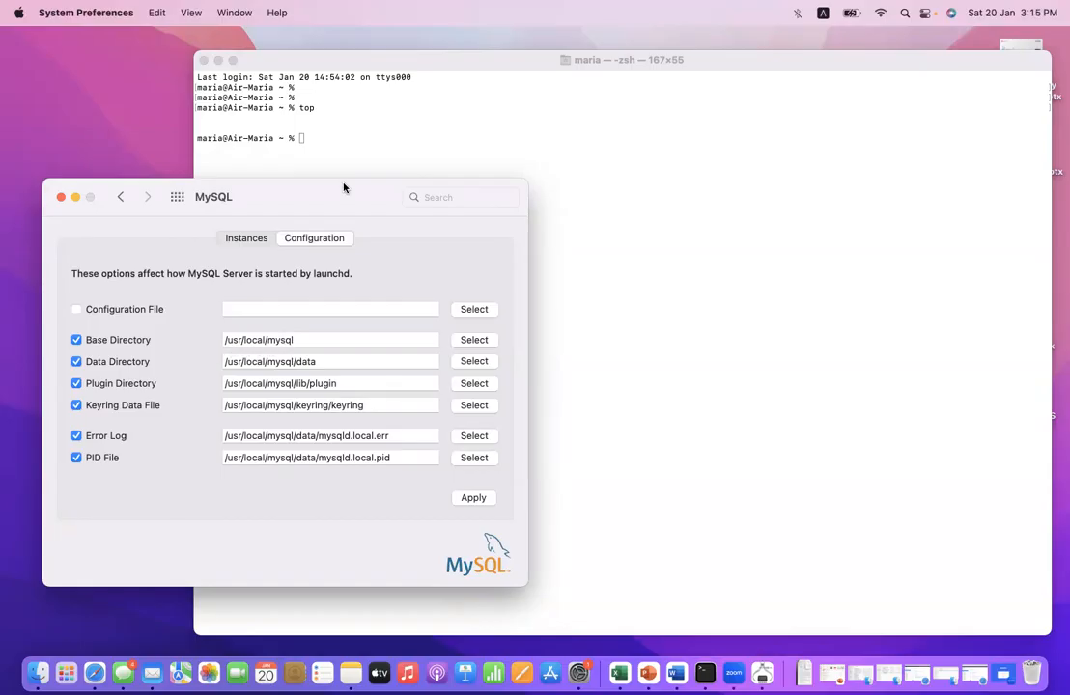
left_click_drag(332, 217, 332, 219)
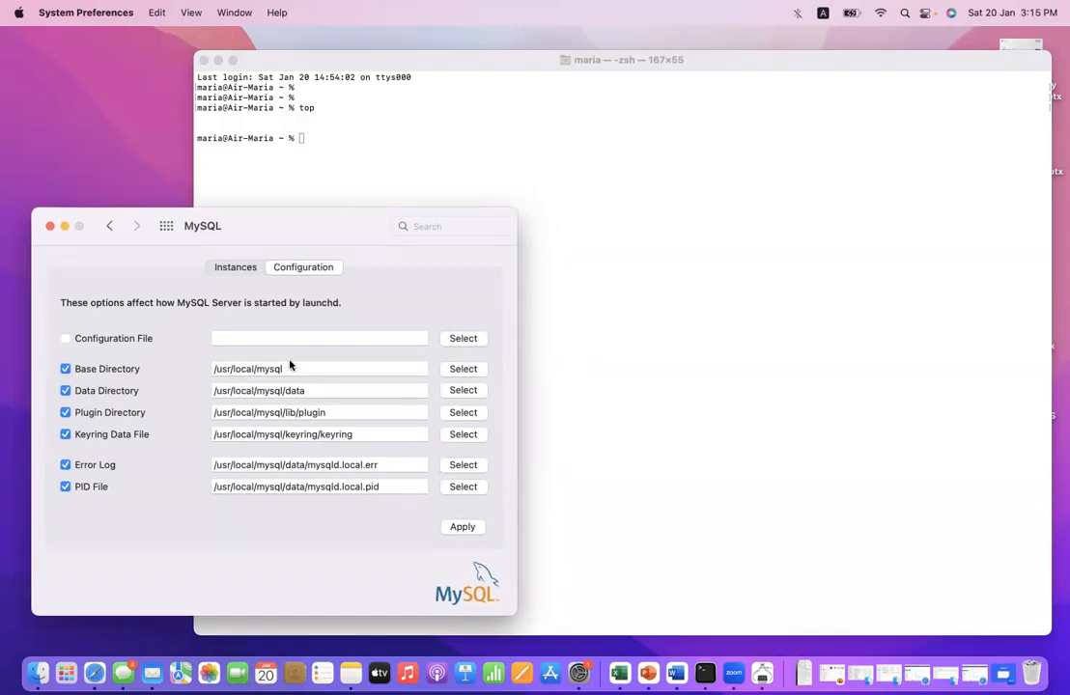
left_click(309, 391)
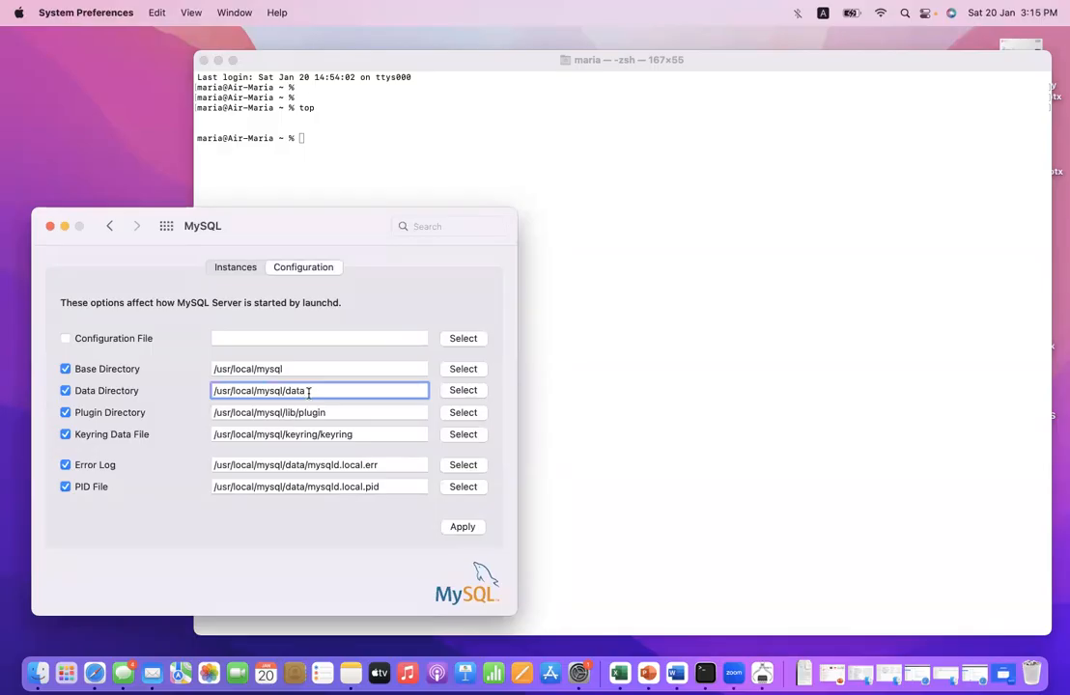
left_click(302, 369)
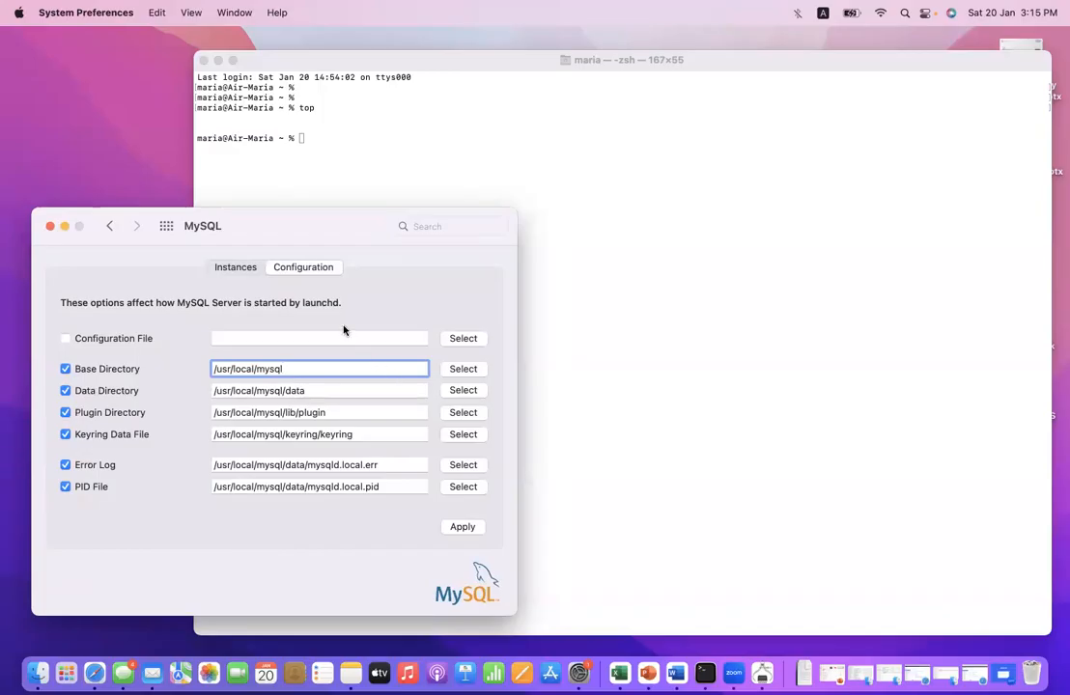
left_click(351, 137)
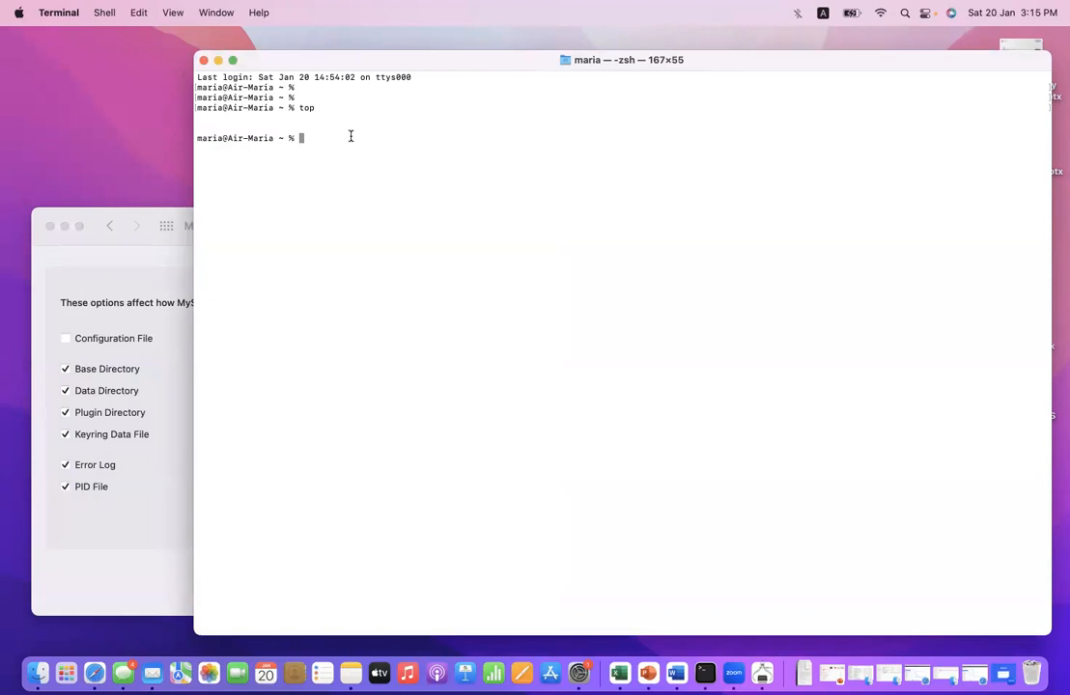
Step: Run mysql, get 'command not found: mysql', and begin typing 'alias mysql='
type("mysql")
key("Return")
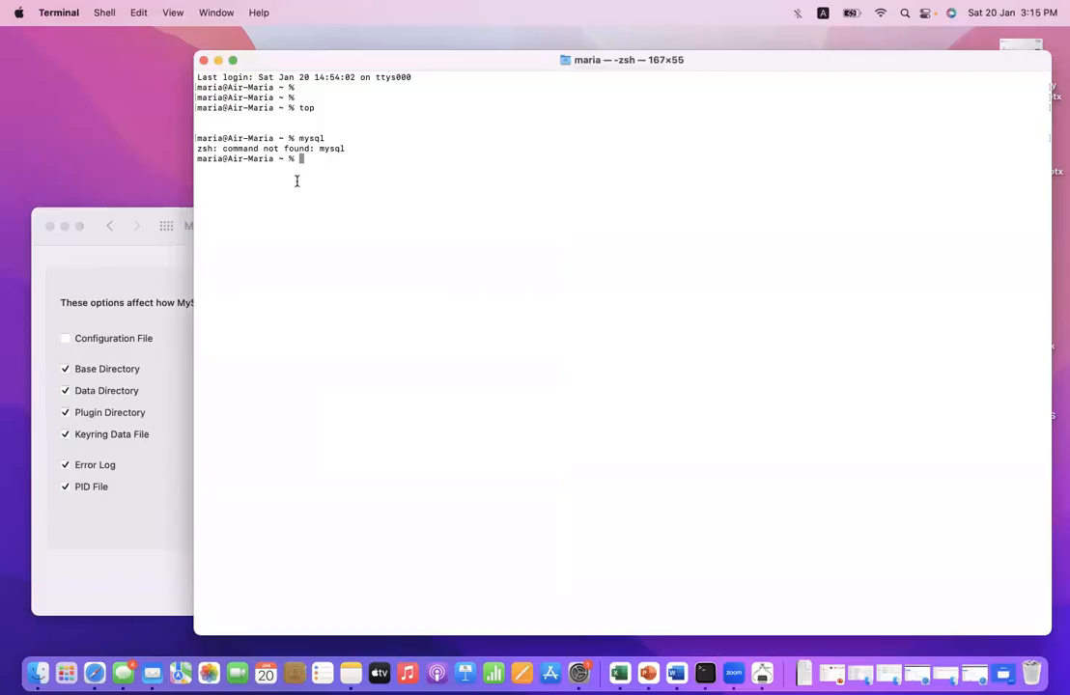
type("alias mysql=")
Step: Define the alias mysql=/usr/locs/mysq/bin/mysql after checking the base directory path
left_click(47, 251)
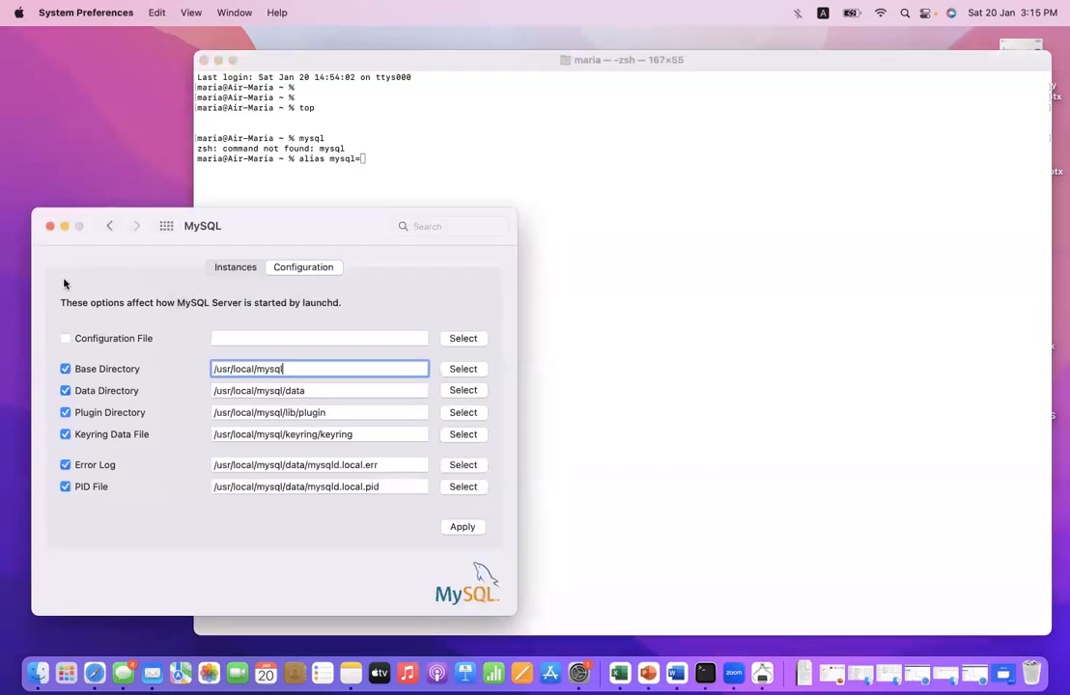
left_click(385, 153)
type("/usr")
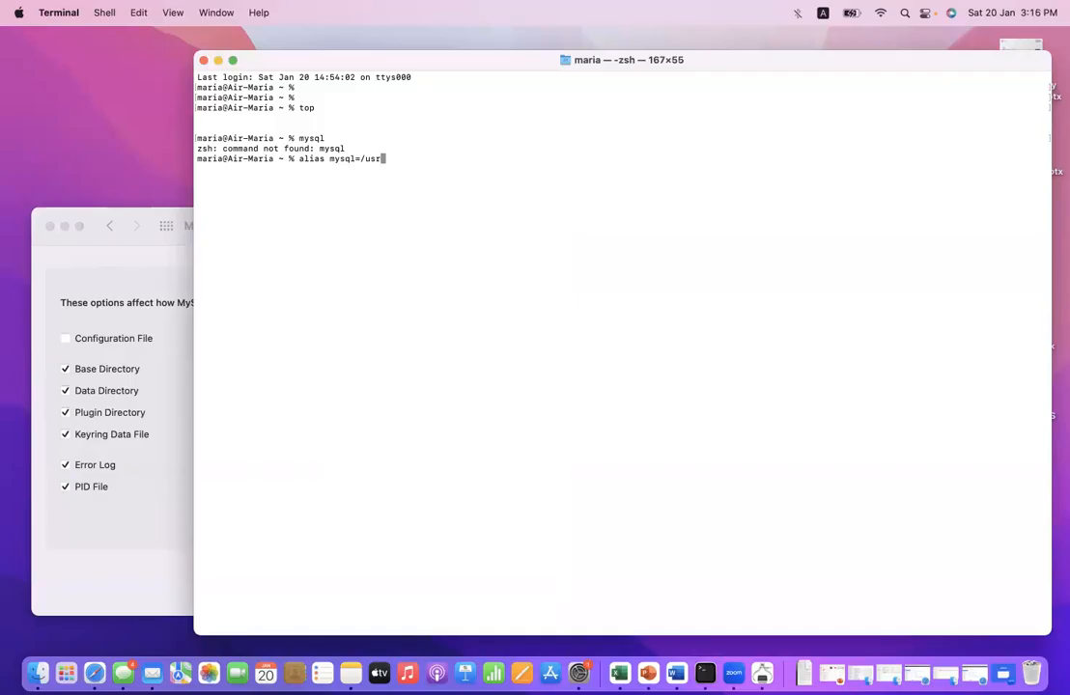
type("/locs/mysq/bin/mysql")
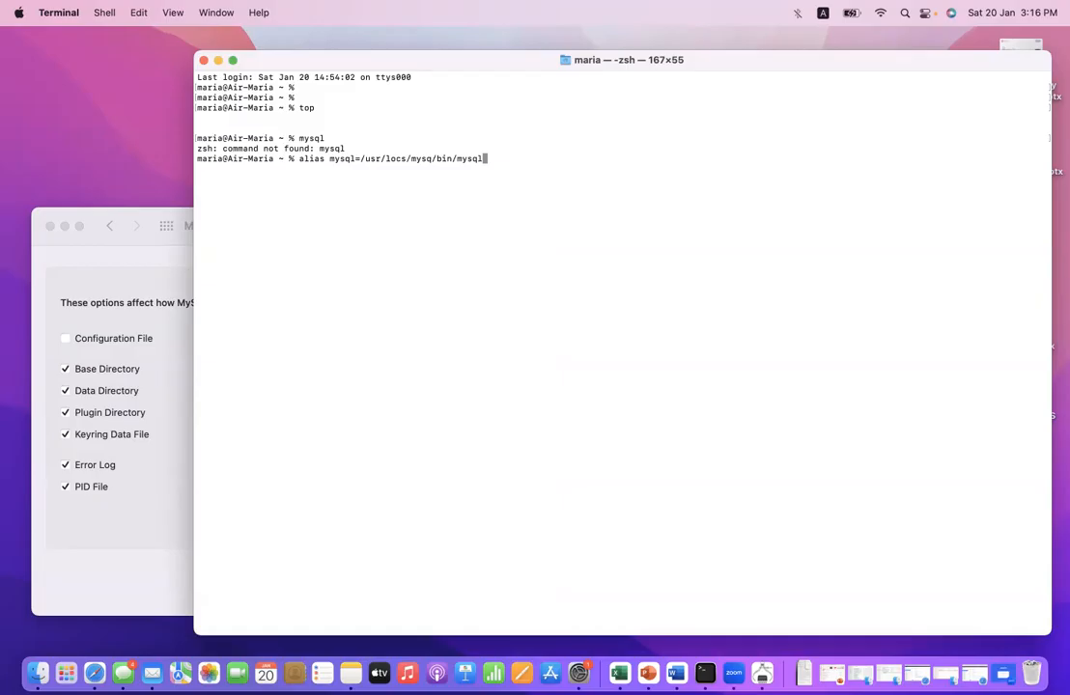
key("Return")
Step: Run mysql and then 'mysql -u root -p', both failing with no such file or directory
key("Up")
key("Up")
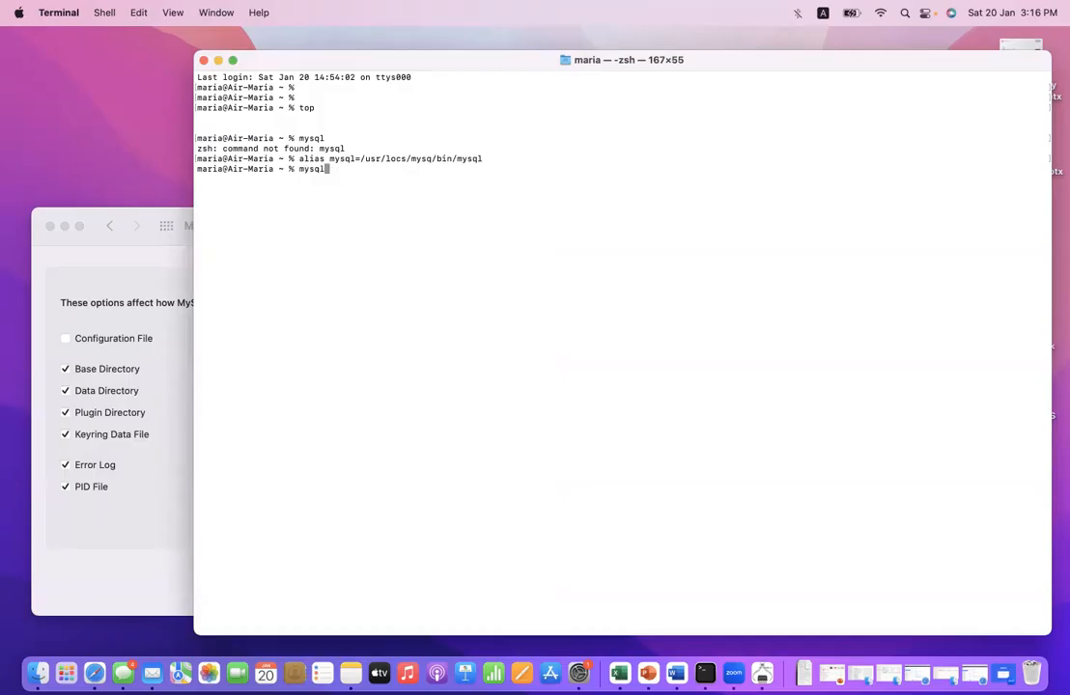
key("Return")
key("Up")
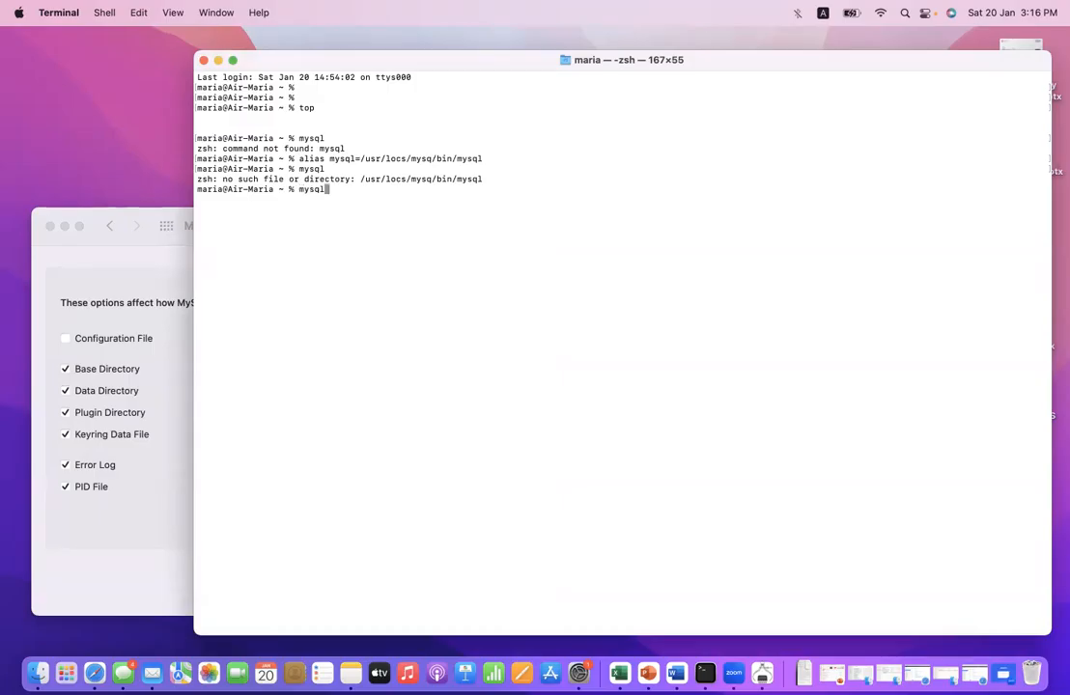
type("-u root -p")
key("Return")
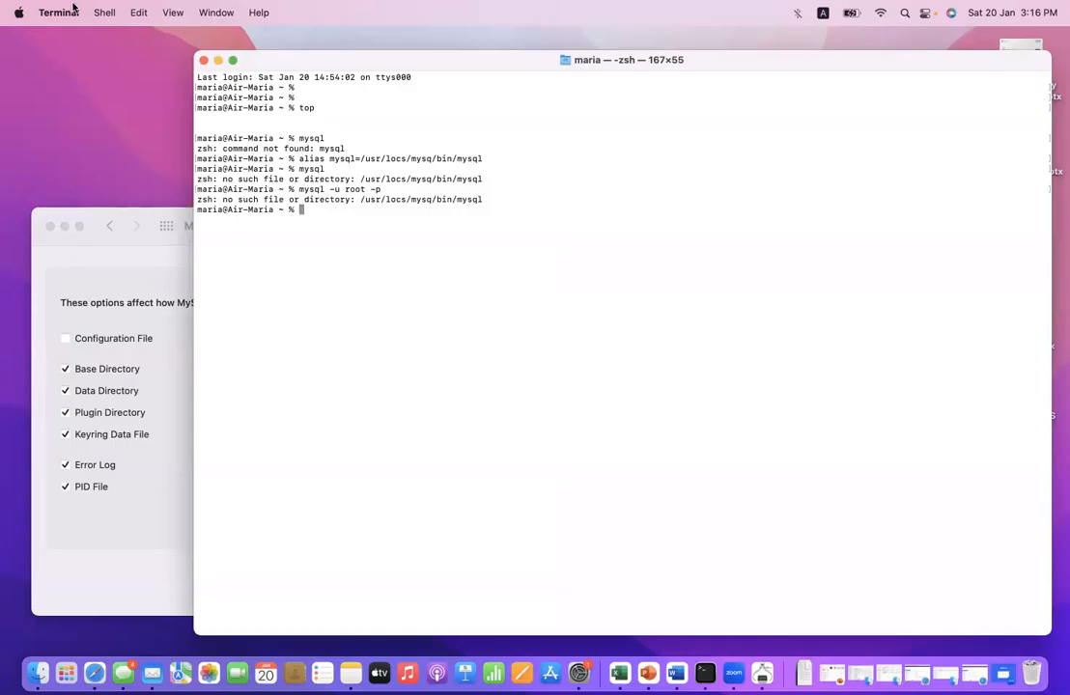
Step: Close the old Terminal window, move the MySQL pane to the upper right, and open a fresh Terminal
left_click(204, 62)
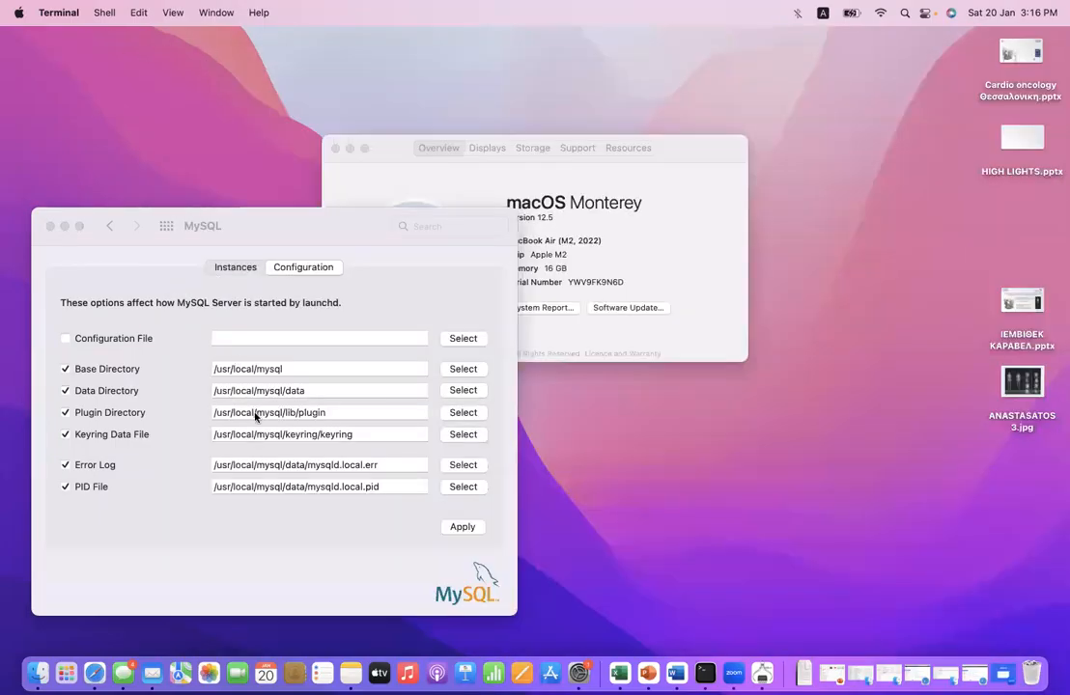
left_click_drag(377, 242, 913, 108)
left_click(705, 673)
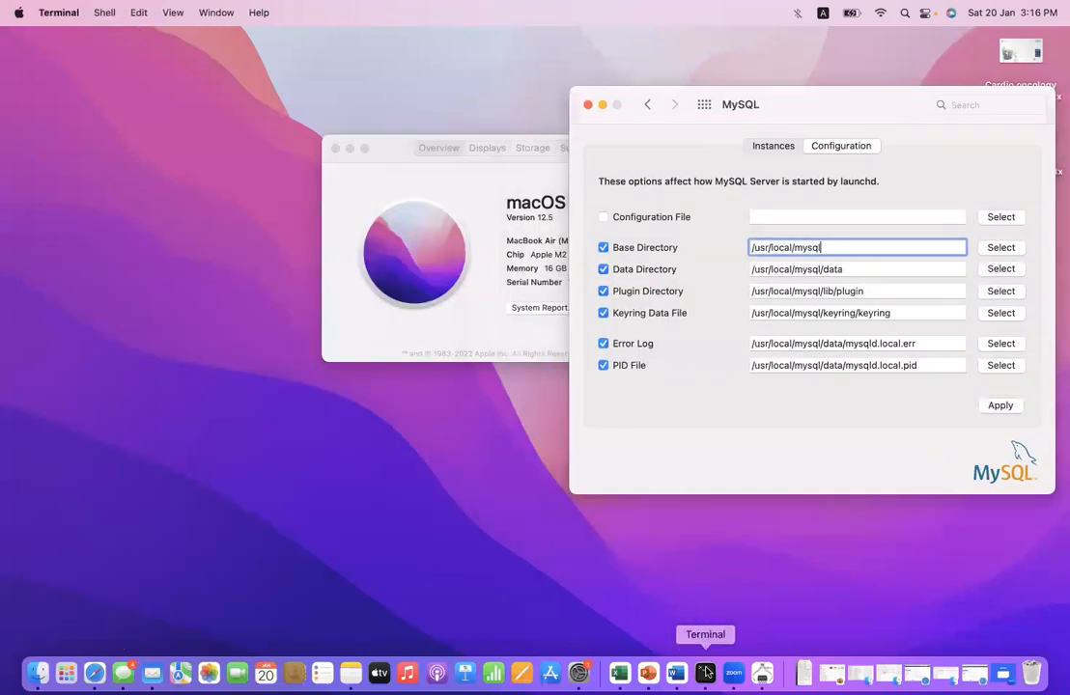
left_click_drag(312, 67, 252, 217)
Step: Run 'mysql -u root -p', getting command not found, and enlarge the window to 129×32
type("my")
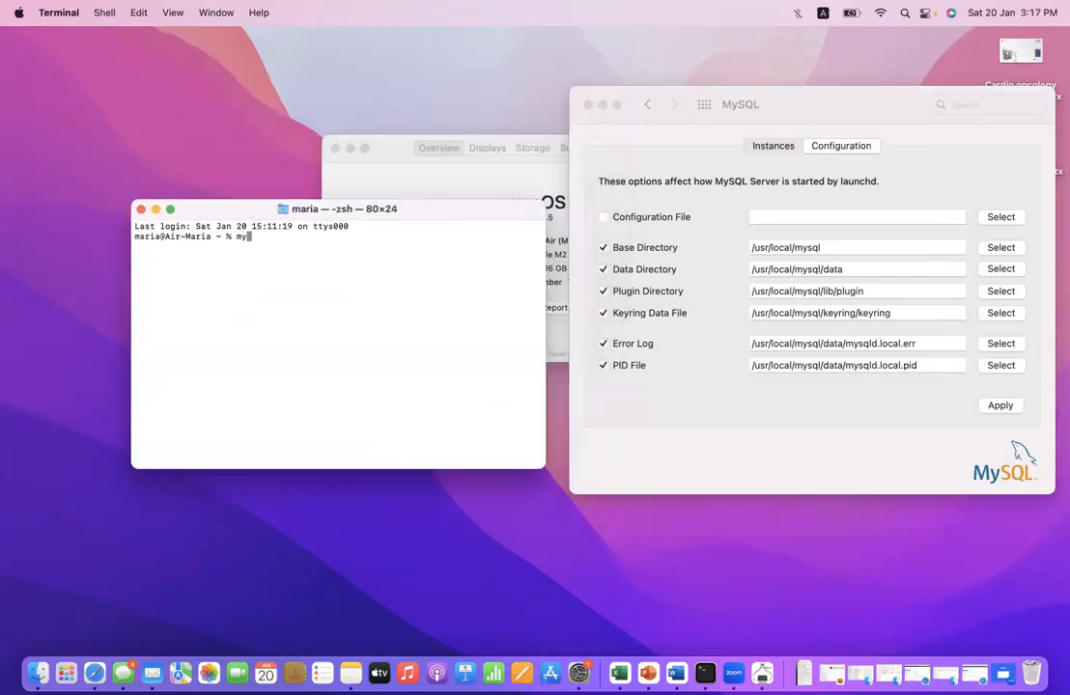
type("sql -u root -p")
key("Return")
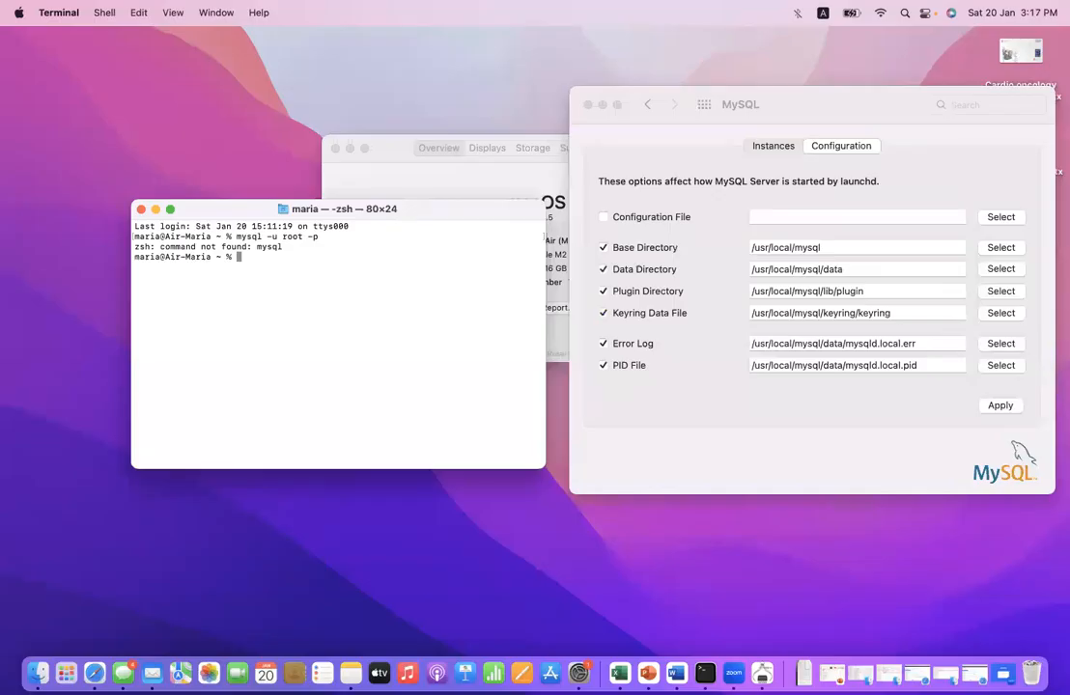
left_click_drag(222, 212, 151, 302)
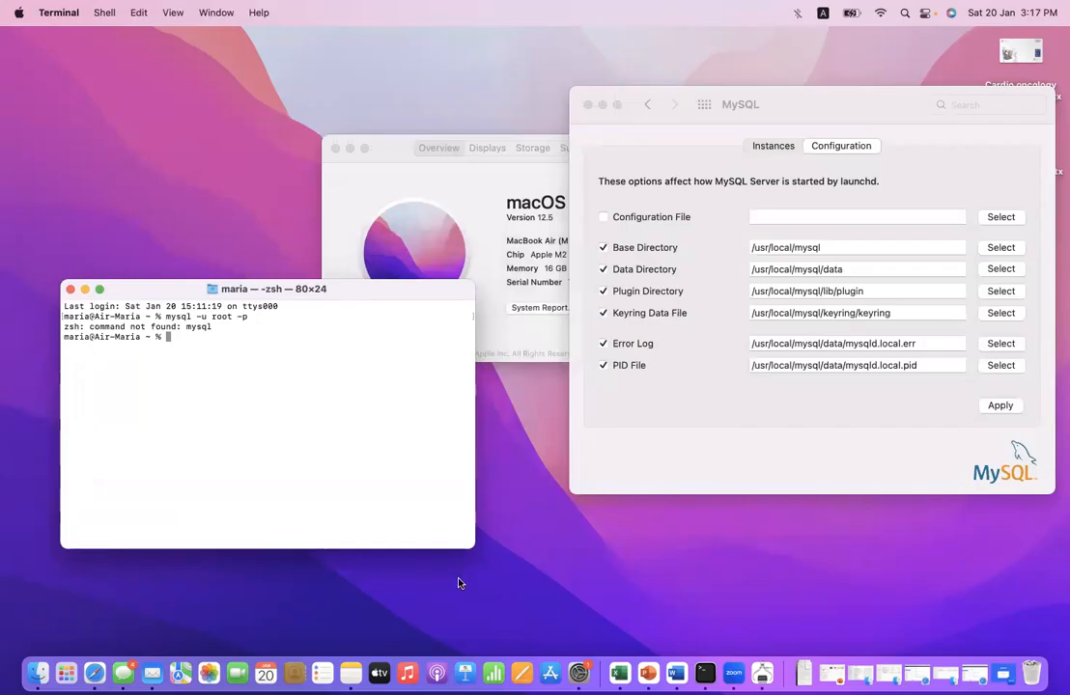
left_click_drag(470, 551, 724, 631)
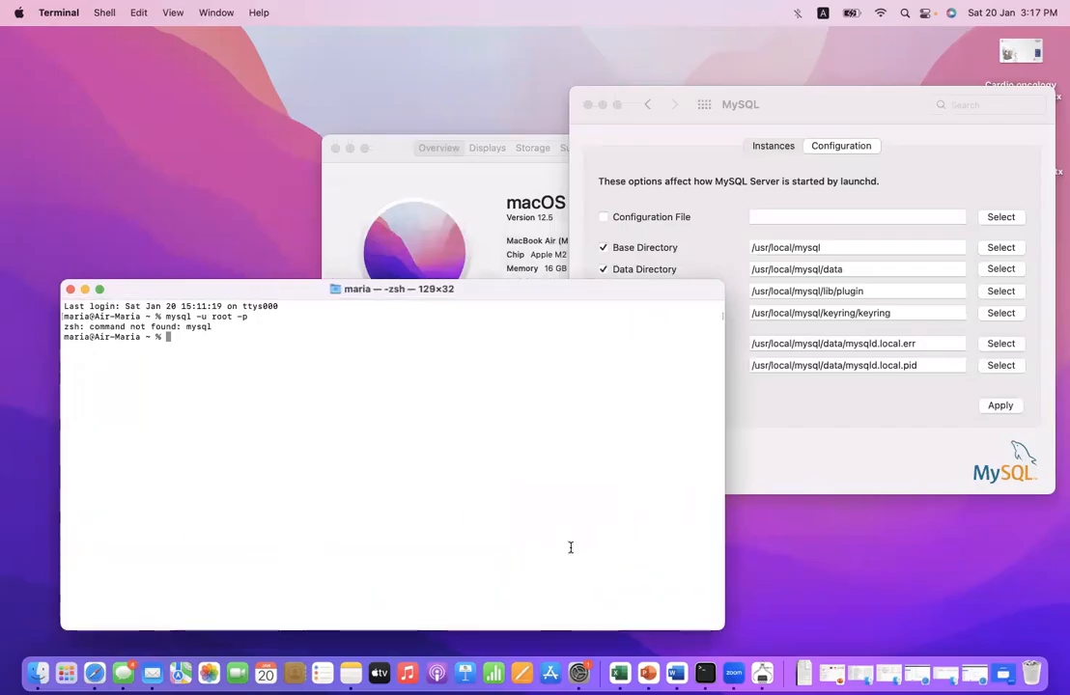
Step: Set alias mysql=/usr/local/mysql/bin/mysql and rerun 'mysql -u root -p' to reach the password prompt
type("alis")
key("BackSpace")
type("as ")
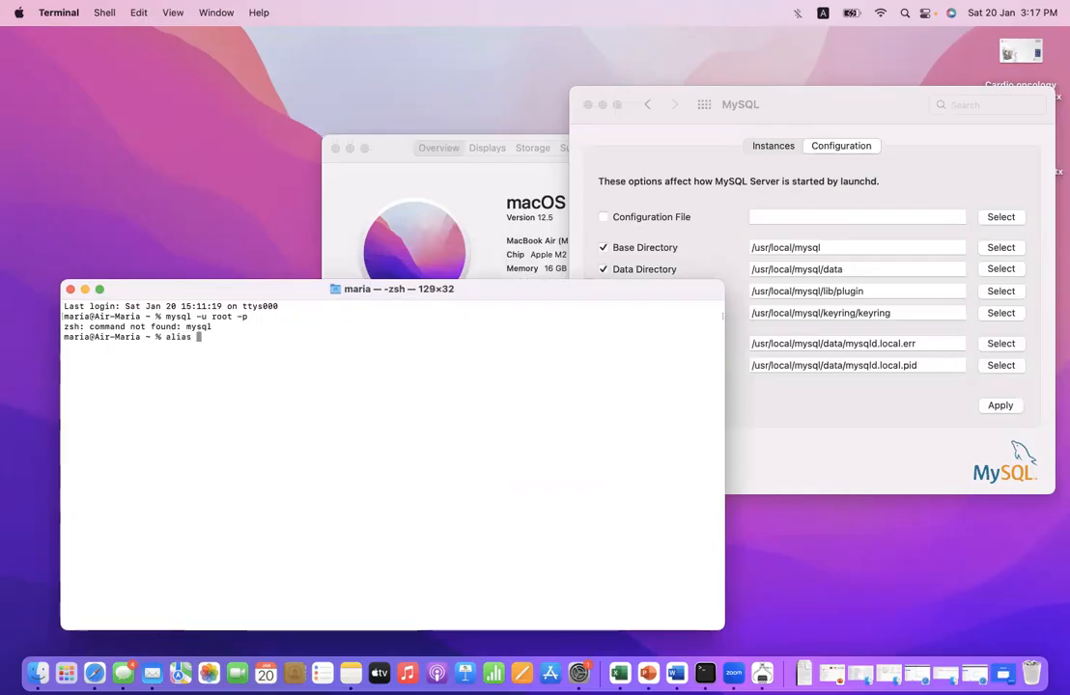
type("mysql=")
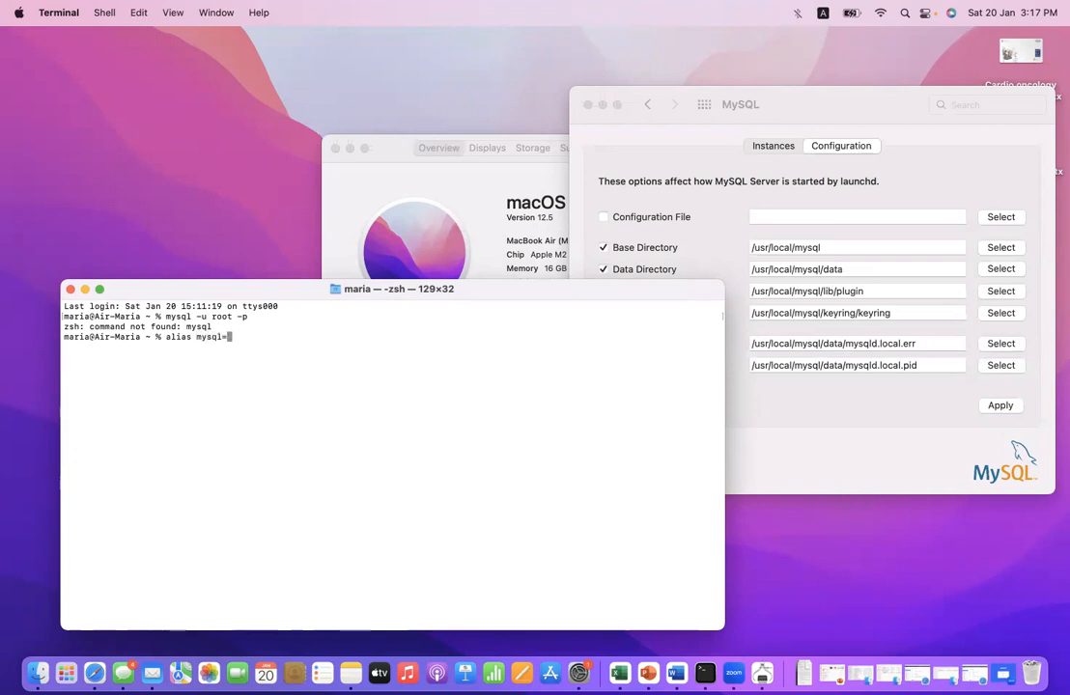
type("/usr/local")
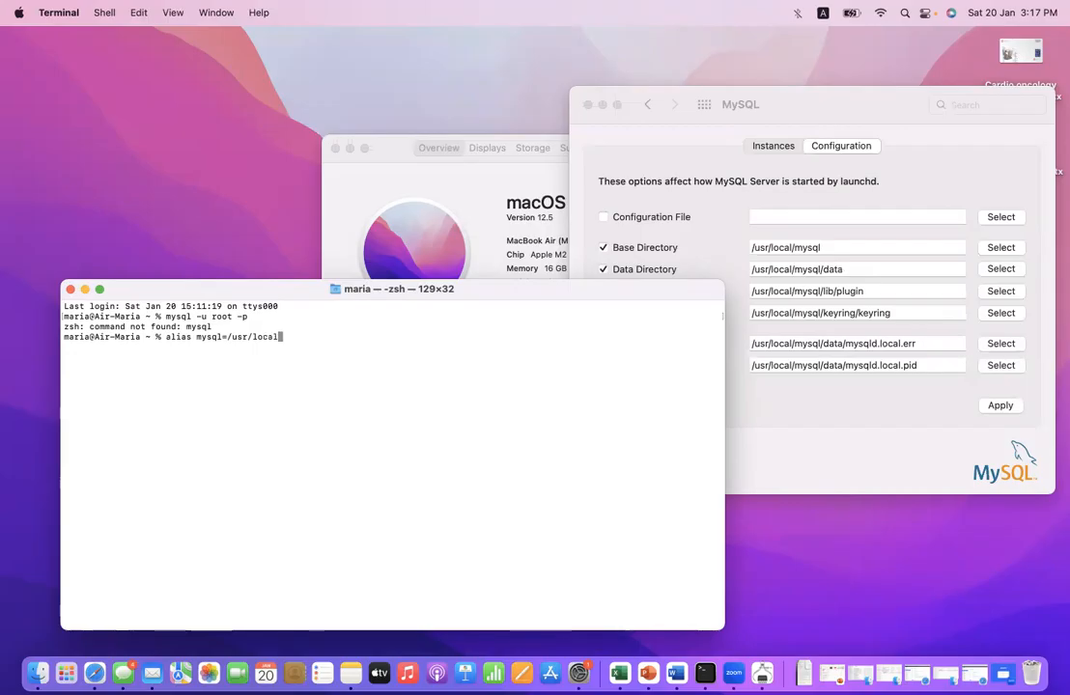
type("/mysql/bin")
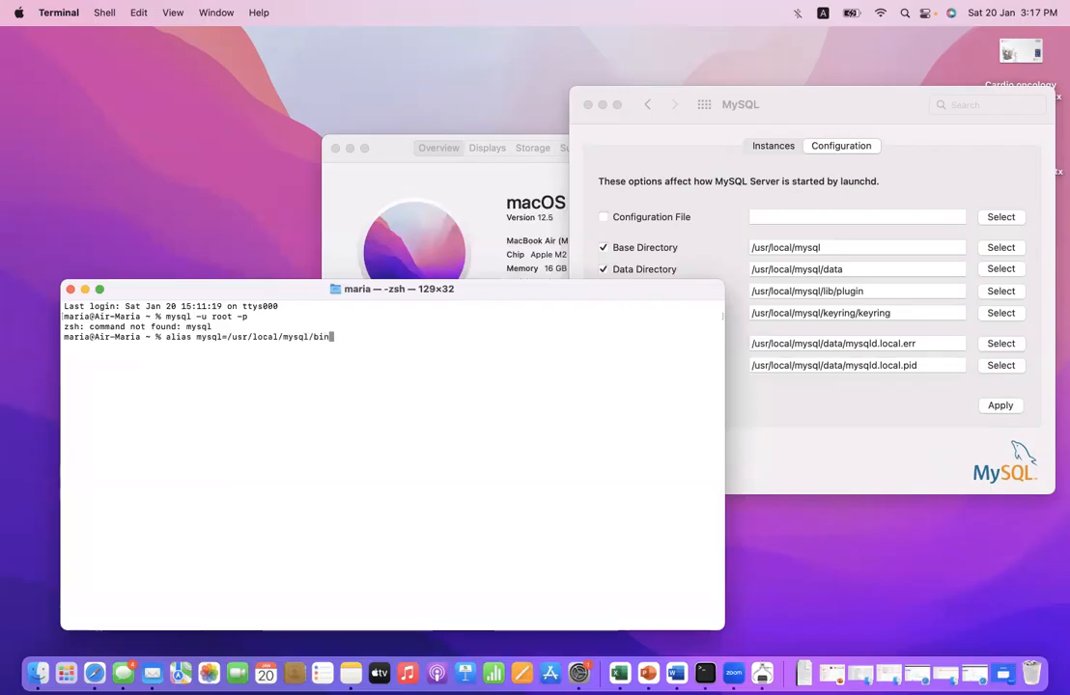
type("/mys")
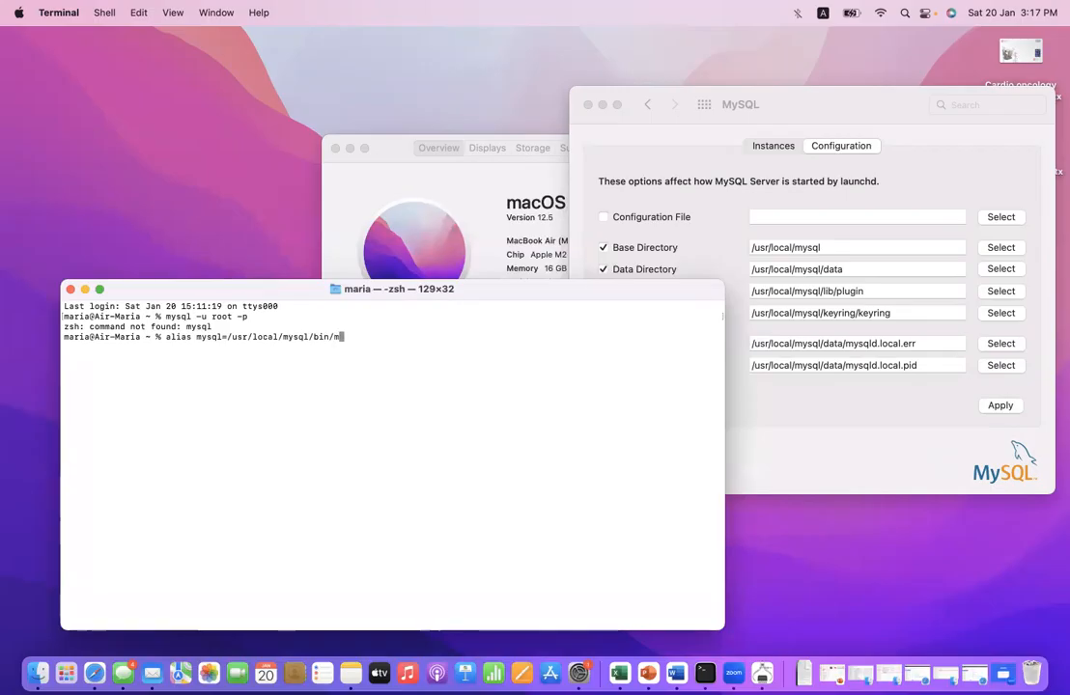
type("ql")
key("Return")
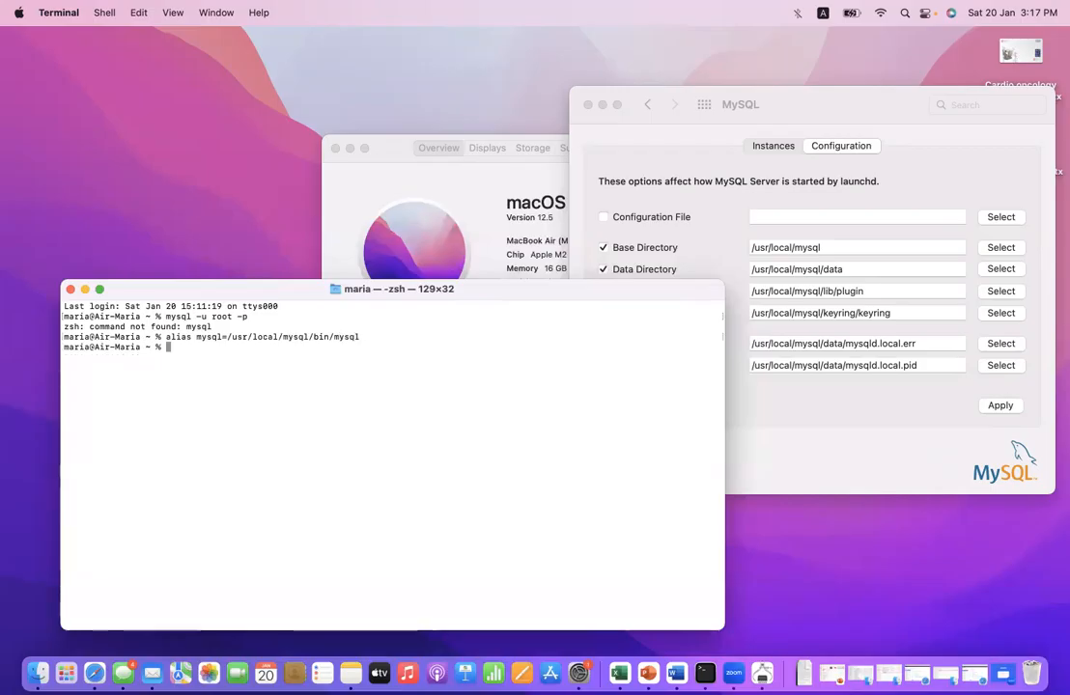
key("Up")
key("Up")
key("Return")
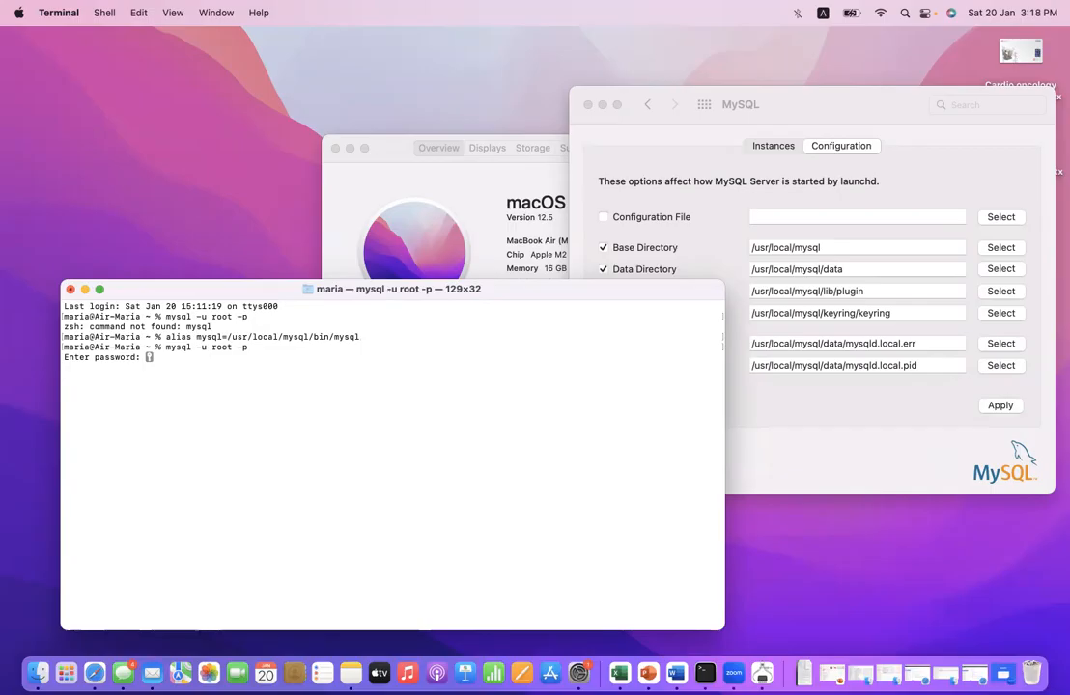
Step: Submit the root password and reach the MySQL 8.3.0 Community Server mysql> prompt
key("Return")
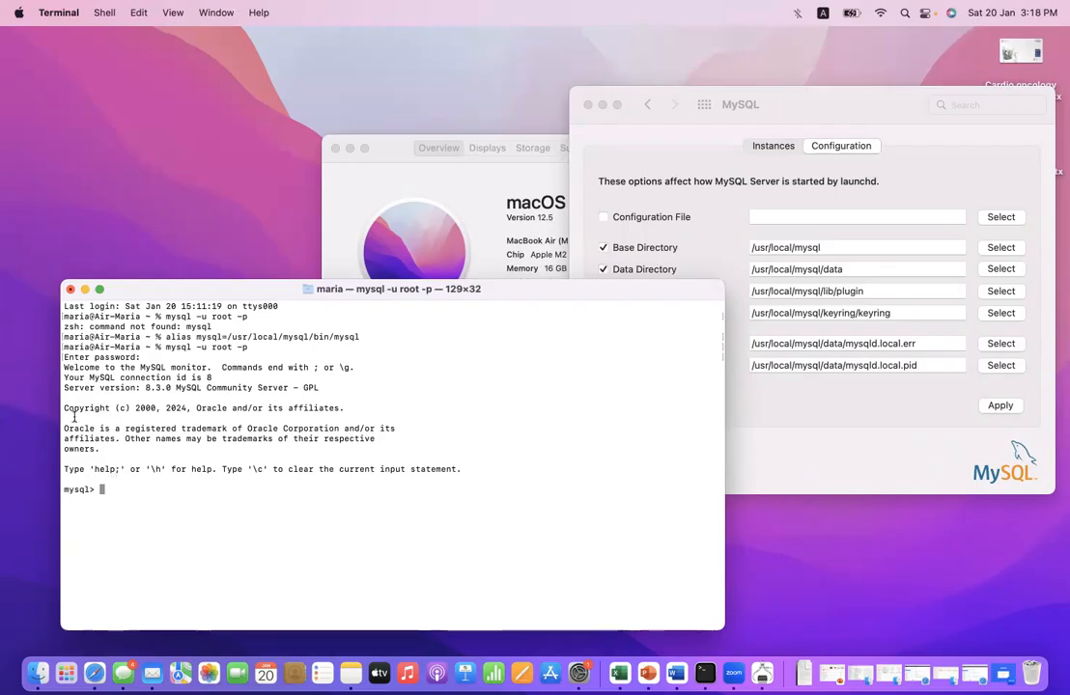
left_click_drag(65, 430, 96, 431)
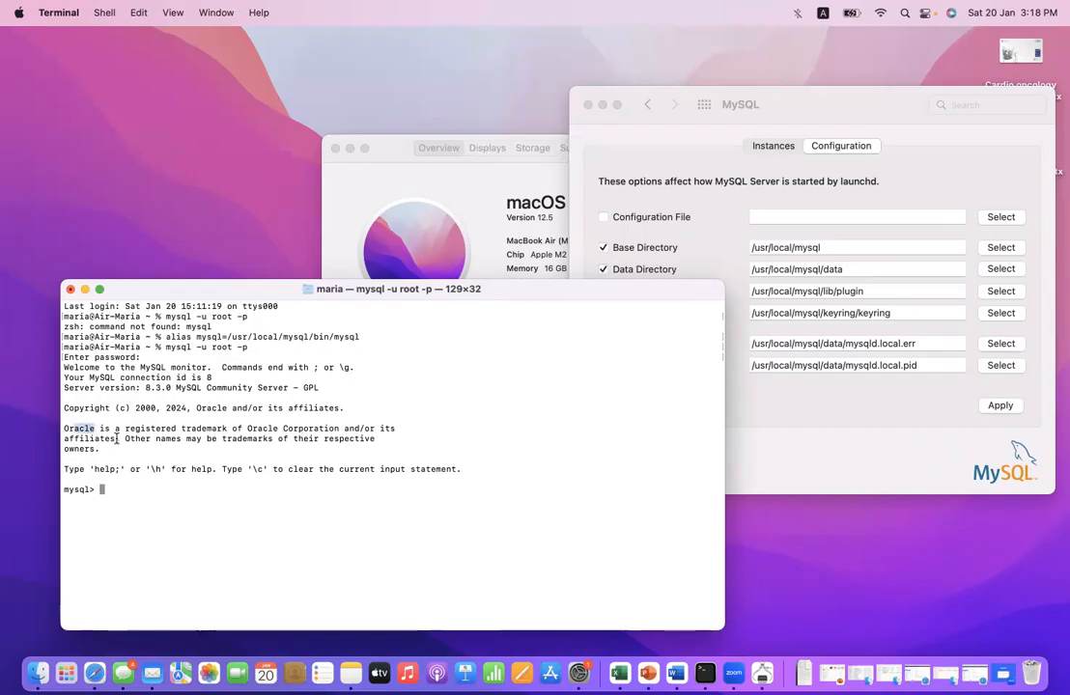
left_click(80, 444)
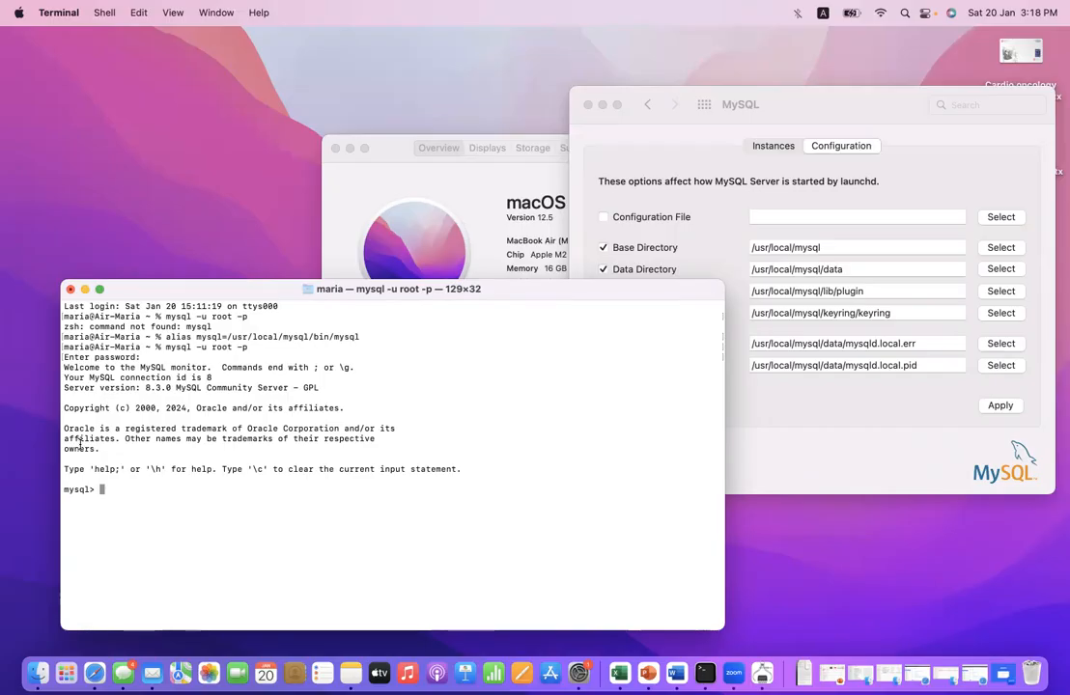
Step: Run 'show databases;' to list information_schema, mysql, performance_schema and sys
type("show ")
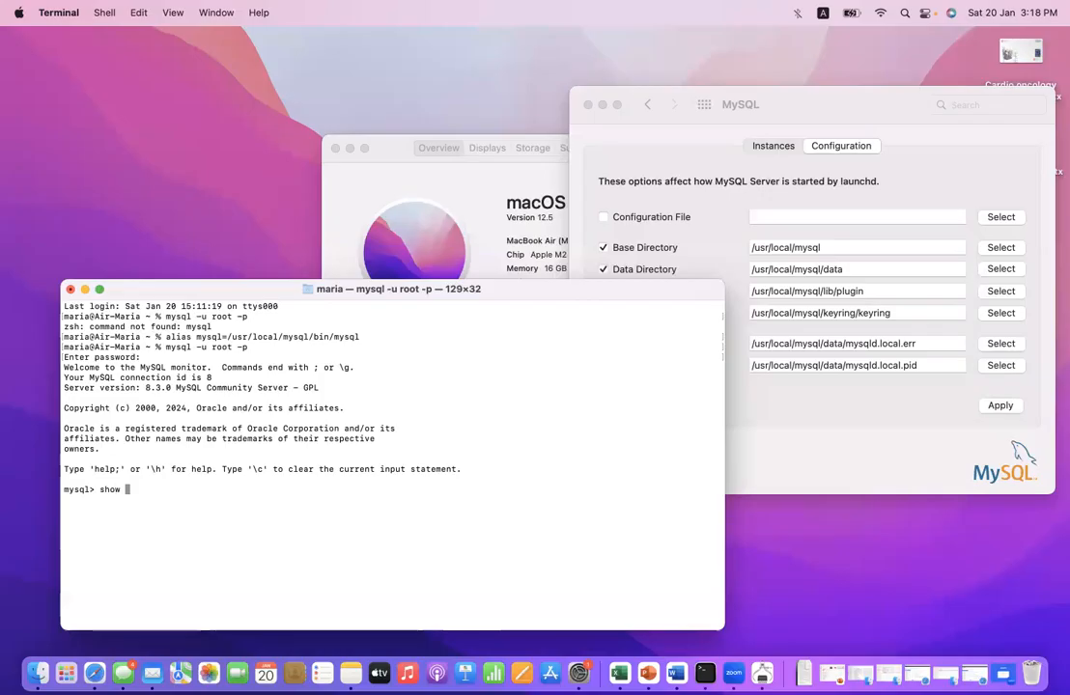
type("databases;")
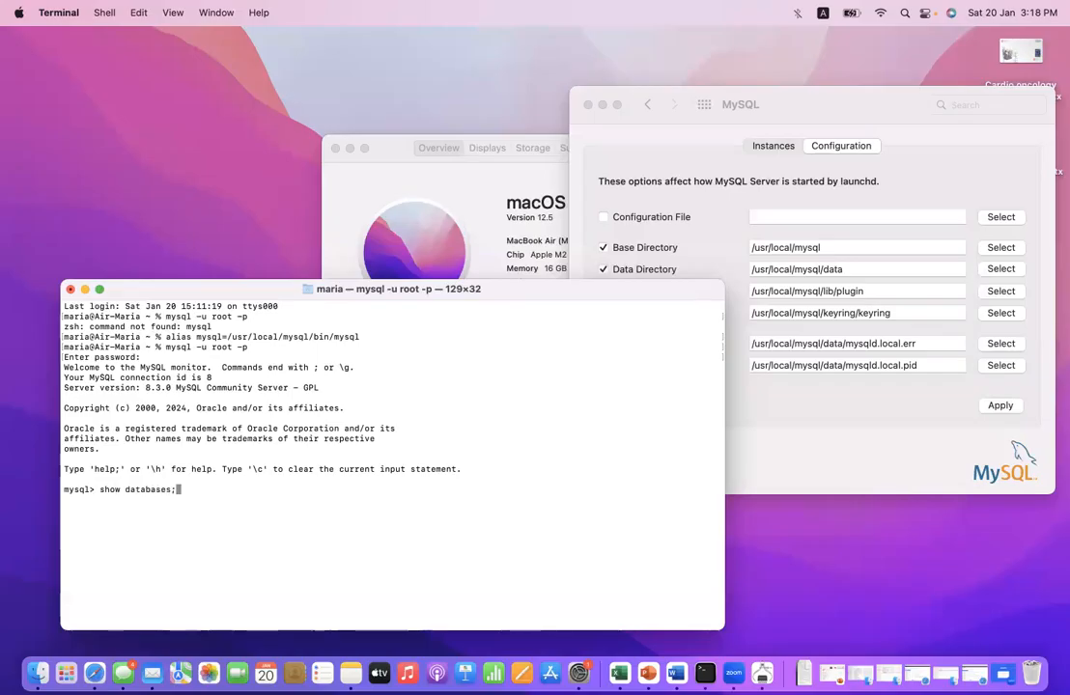
key("Return")
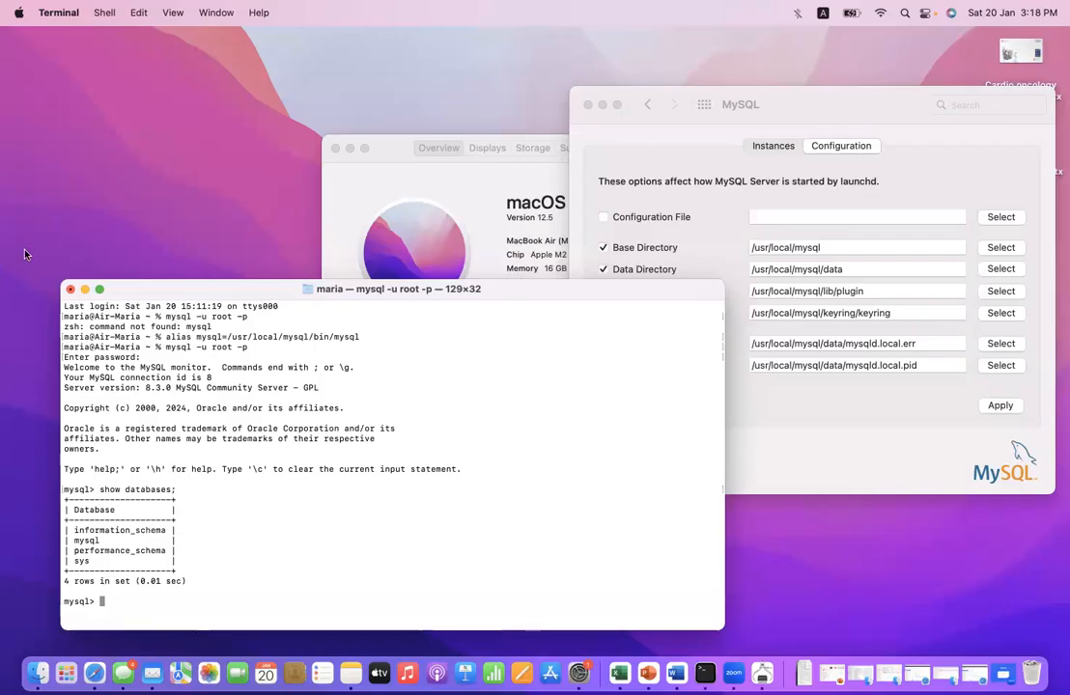
left_click_drag(189, 288, 193, 185)
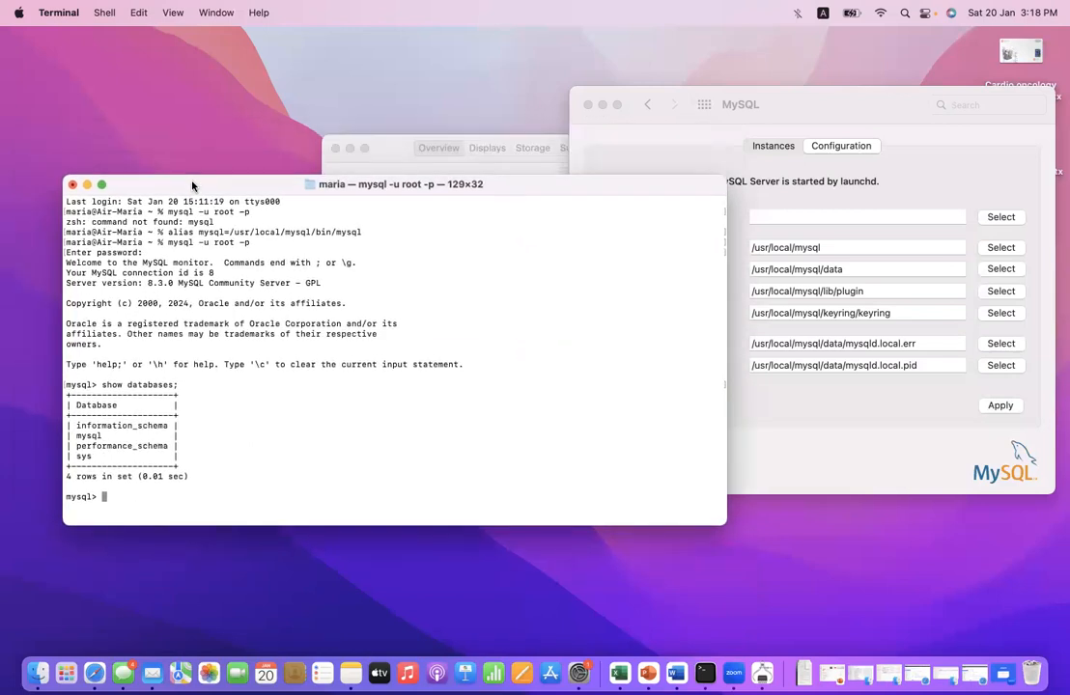